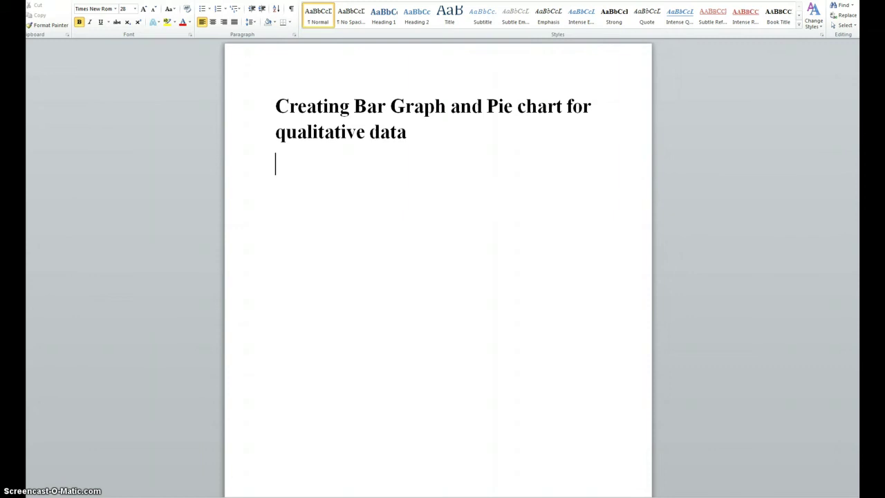
# Open the Windows Start menu from Word to find Microsoft Excel 2010.
pyautogui.click(30, 496)
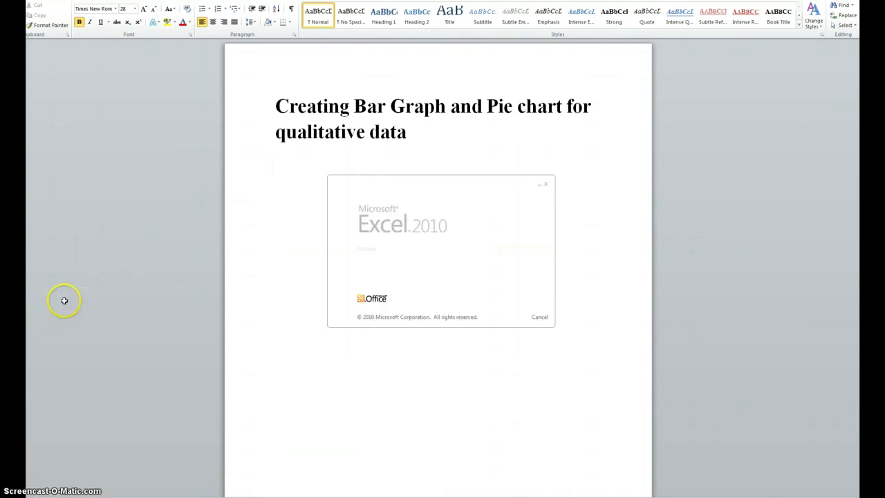
# Launch Excel 2010 with a blank workbook and resize its window over the Word document.
pyautogui.click(63, 301)
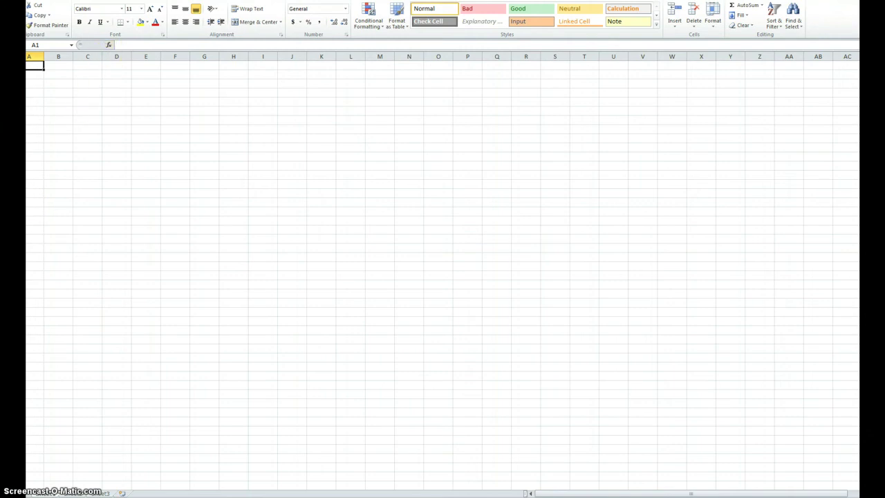
pyautogui.moveTo(320, 1); pyautogui.dragTo(286, 8)
pyautogui.moveTo(462, 326); pyautogui.dragTo(850, 490)
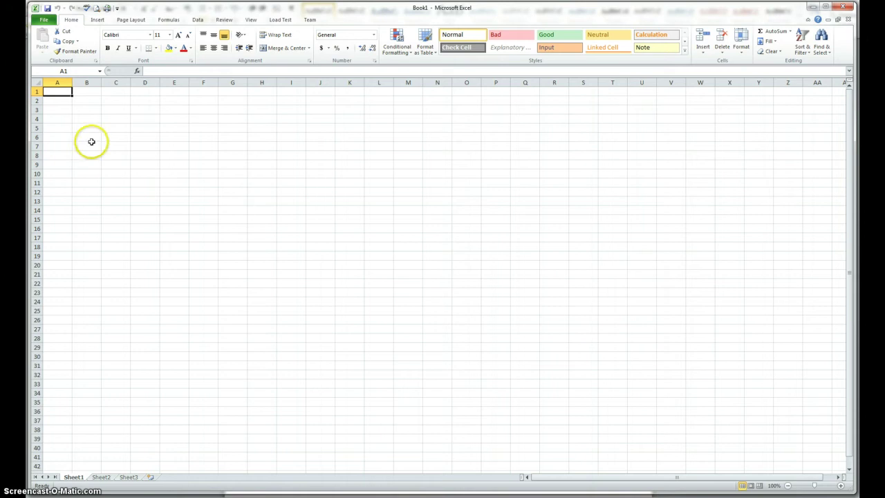
# Import Majors.txt via Data > From Text from F:\_CoursesTaught\Statistics\MySolutionsToMannTextbook\Chapter2.
pyautogui.click(196, 21)
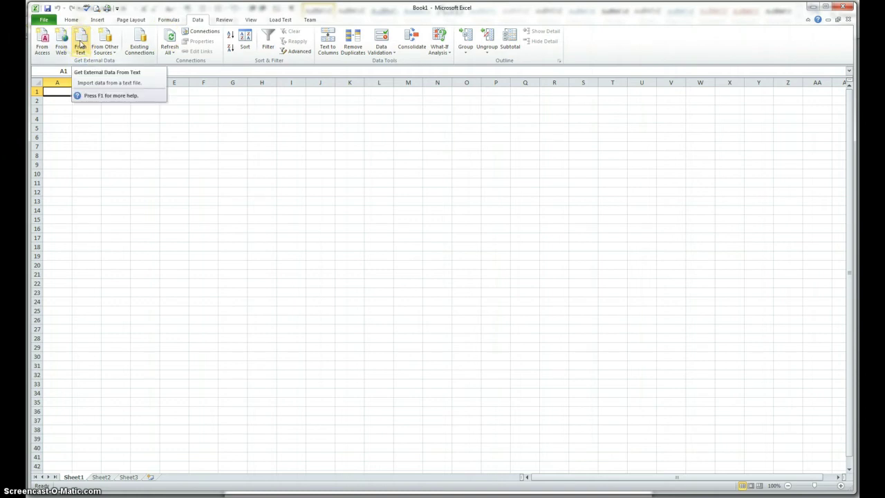
pyautogui.click(81, 43)
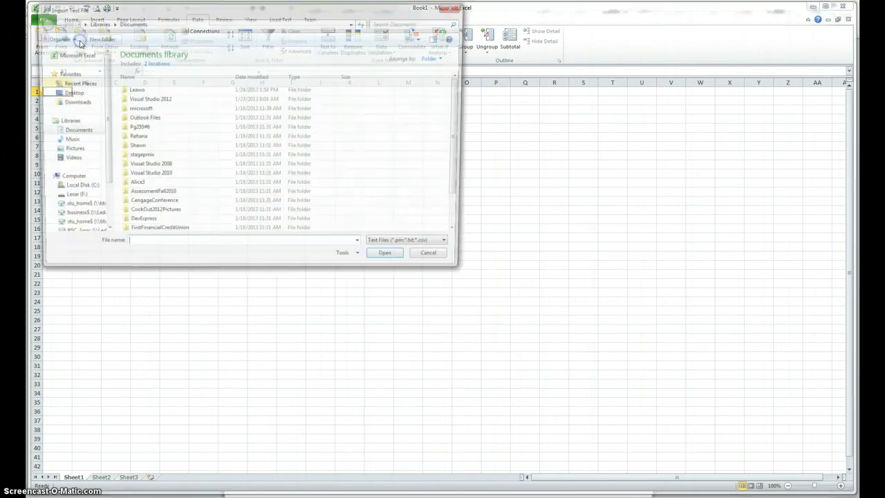
pyautogui.click(69, 199)
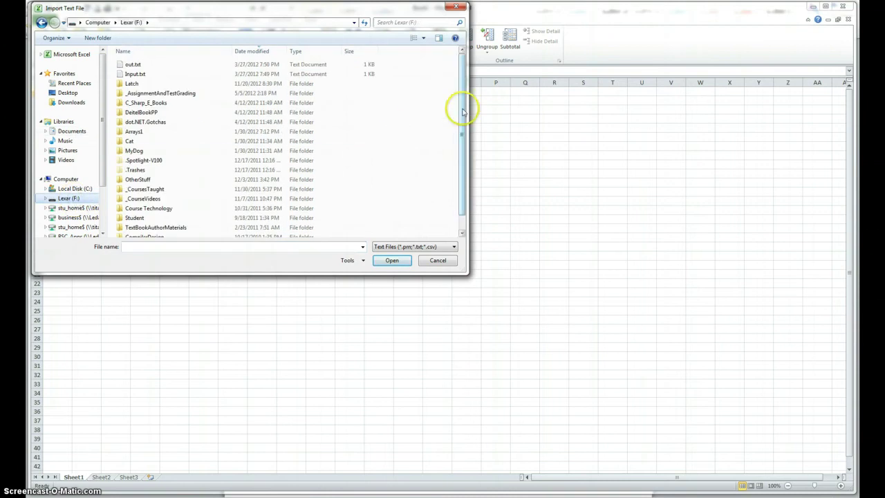
pyautogui.moveTo(460, 117); pyautogui.dragTo(457, 156)
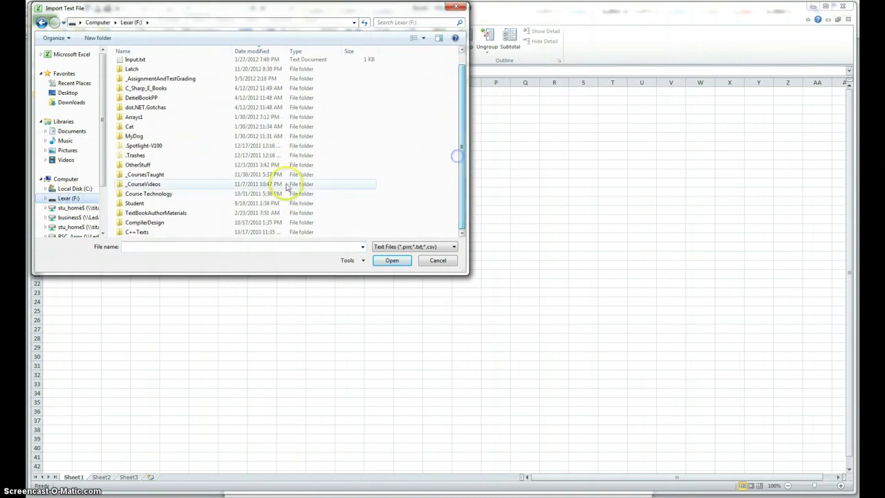
pyautogui.doubleClick(156, 174)
pyautogui.scroll(-9, 168, 175)
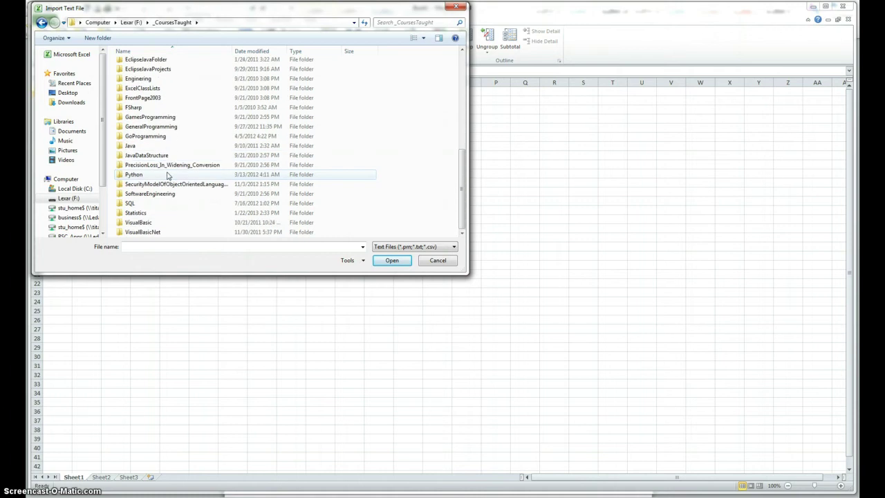
pyautogui.doubleClick(145, 213)
pyautogui.doubleClick(182, 64)
pyautogui.doubleClick(138, 74)
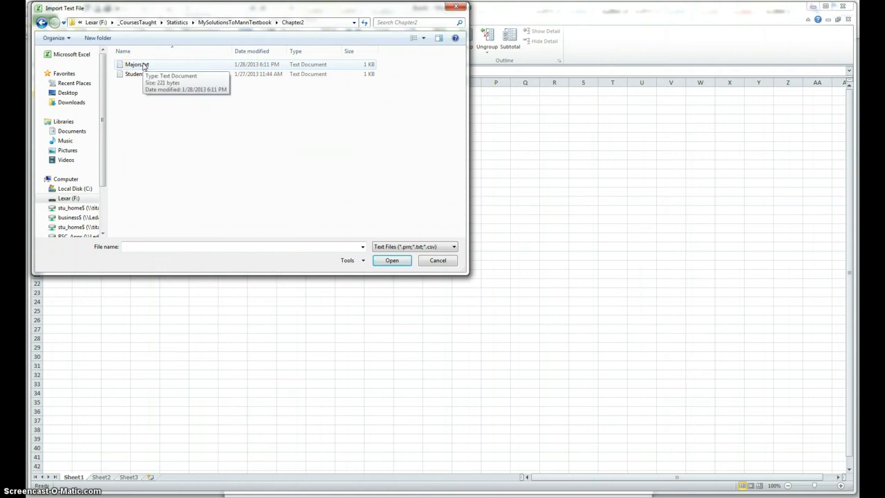
pyautogui.click(144, 66)
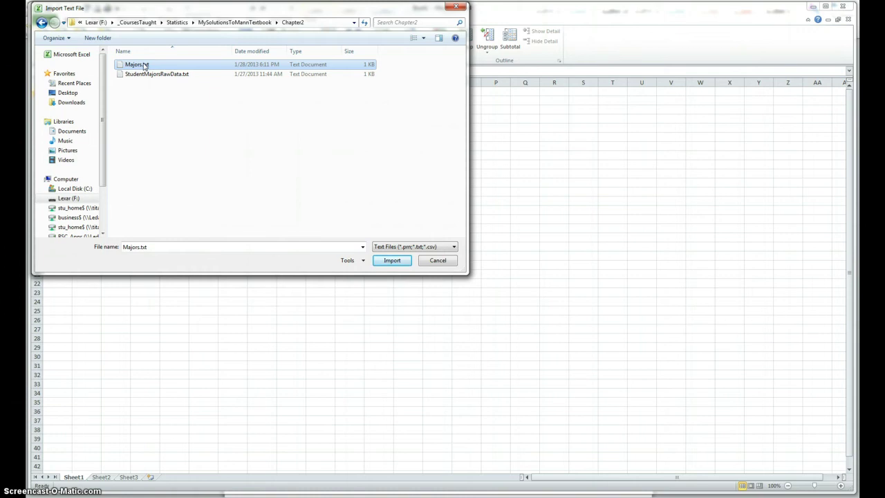
pyautogui.click(391, 261)
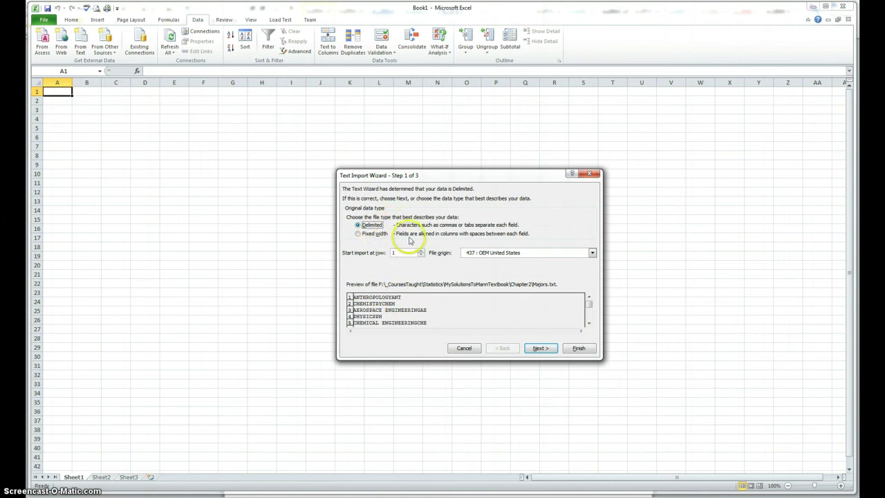
# Import both Majors.txt columns as Text, placing the majors and abbreviations at A1.
pyautogui.click(539, 348)
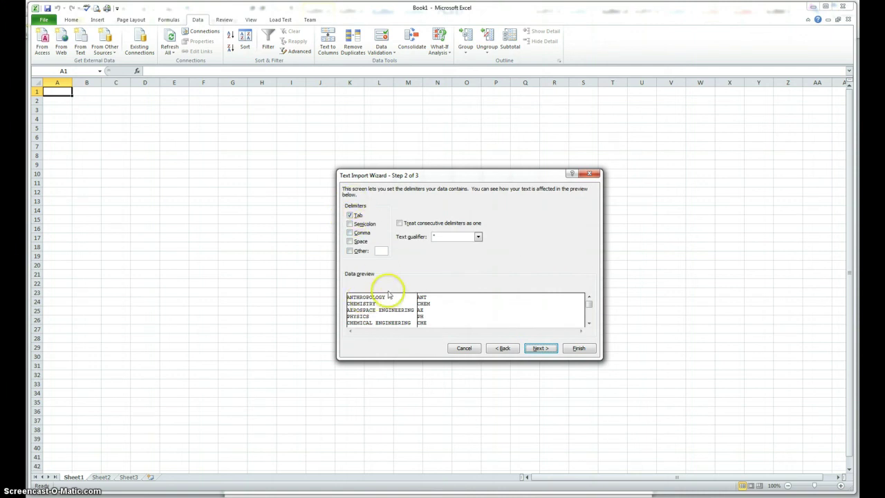
pyautogui.click(540, 349)
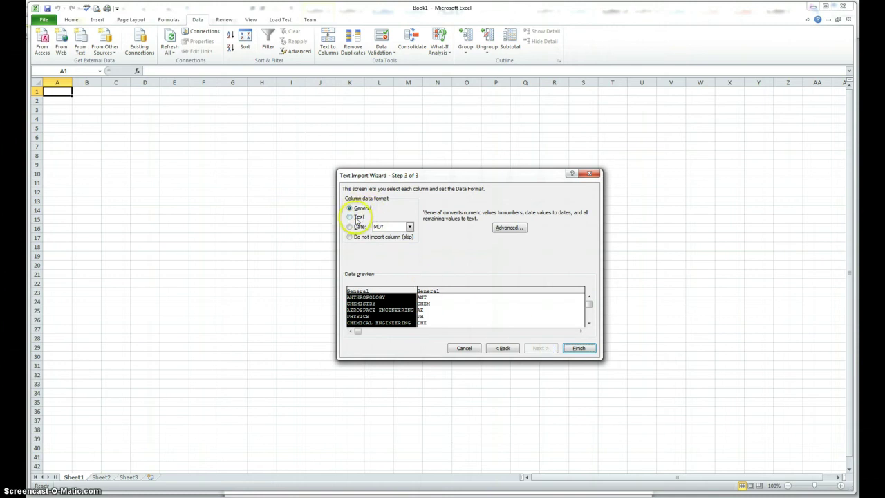
pyautogui.click(356, 218)
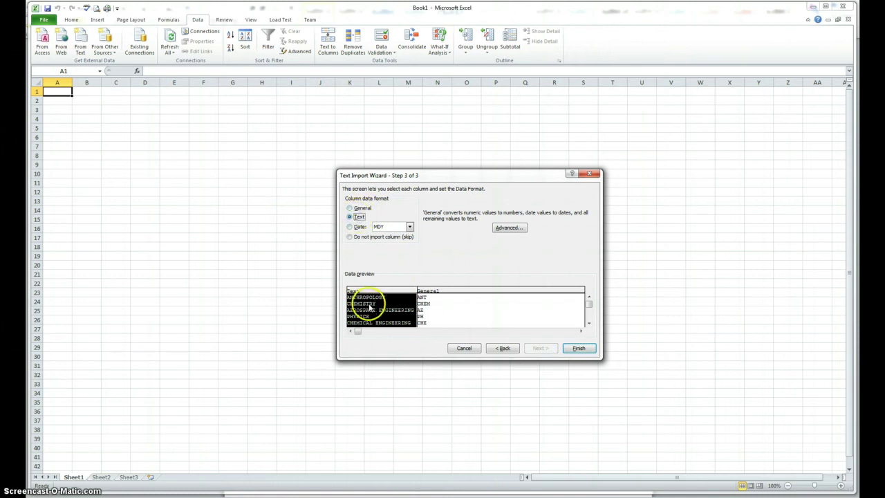
pyautogui.click(425, 309)
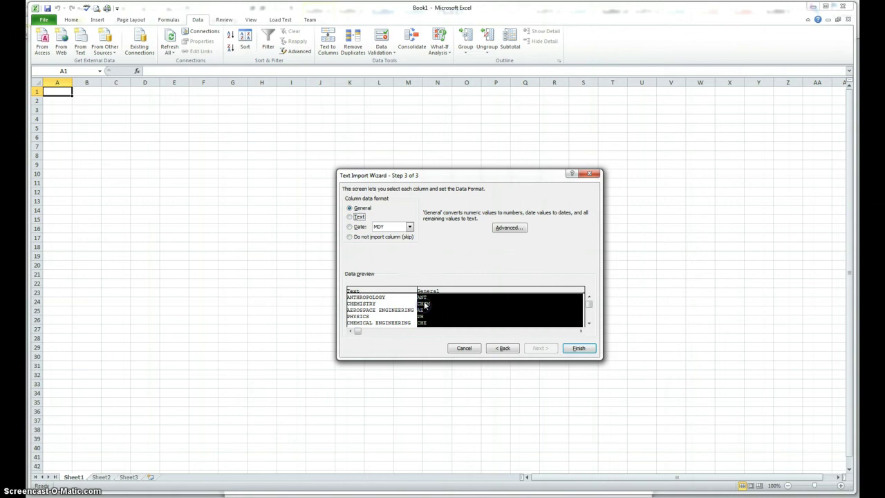
pyautogui.click(357, 218)
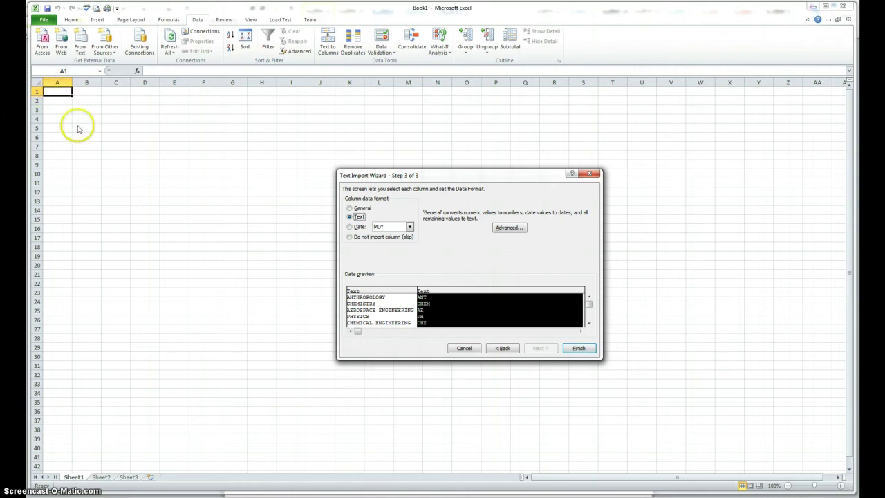
pyautogui.click(572, 350)
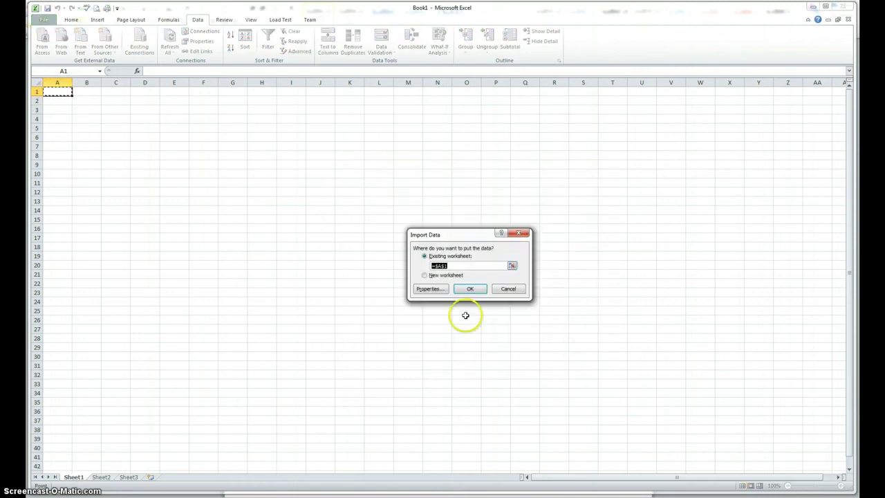
pyautogui.click(467, 289)
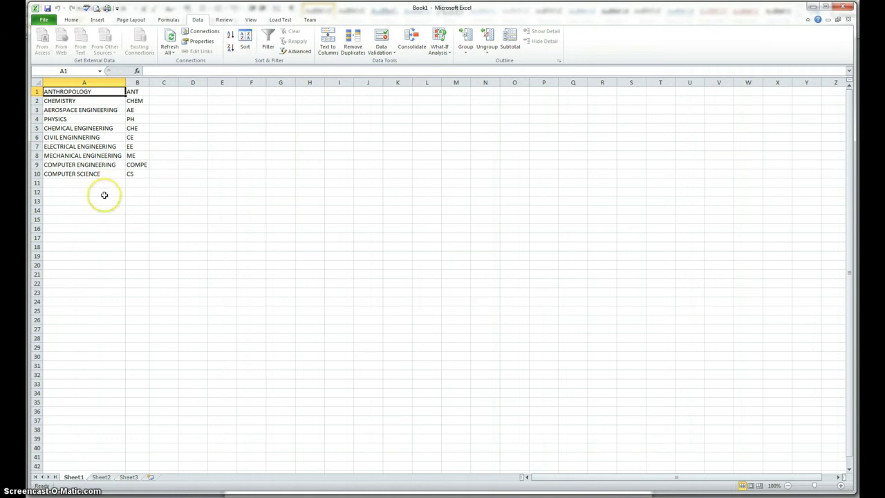
# Label cell A12 'Raw Data For Majors'.
pyautogui.click(103, 195)
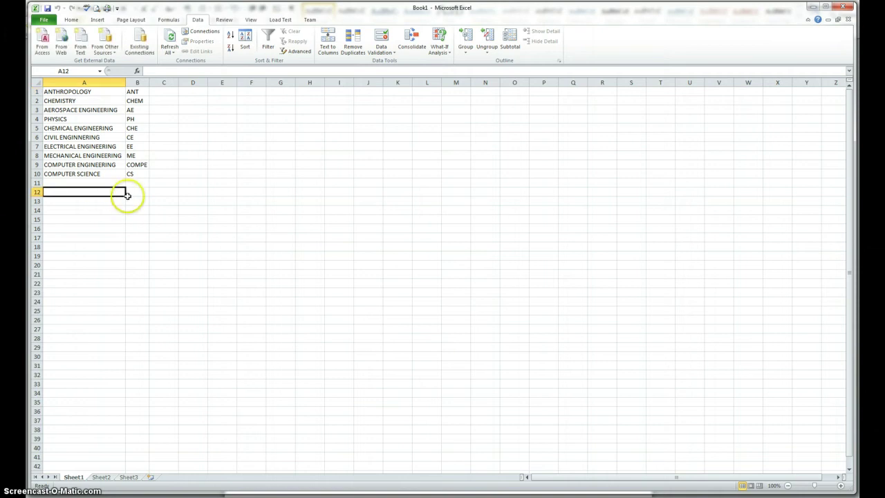
pyautogui.write('Raw Data For Majors')
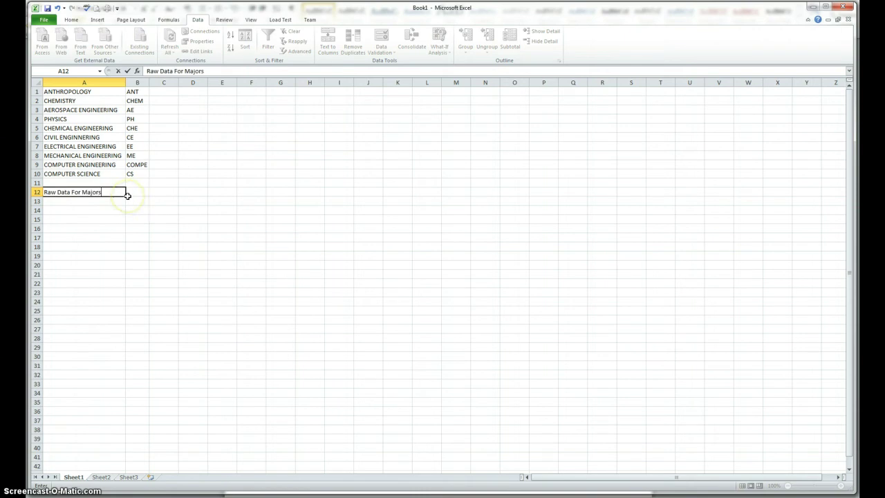
pyautogui.click(104, 203)
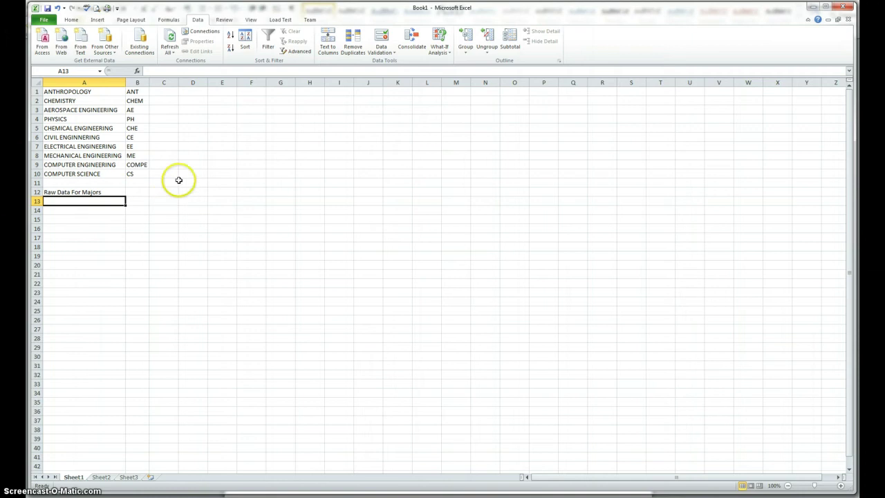
# Import StudentMajorsRawData.txt as Text starting at A13.
pyautogui.click(80, 41)
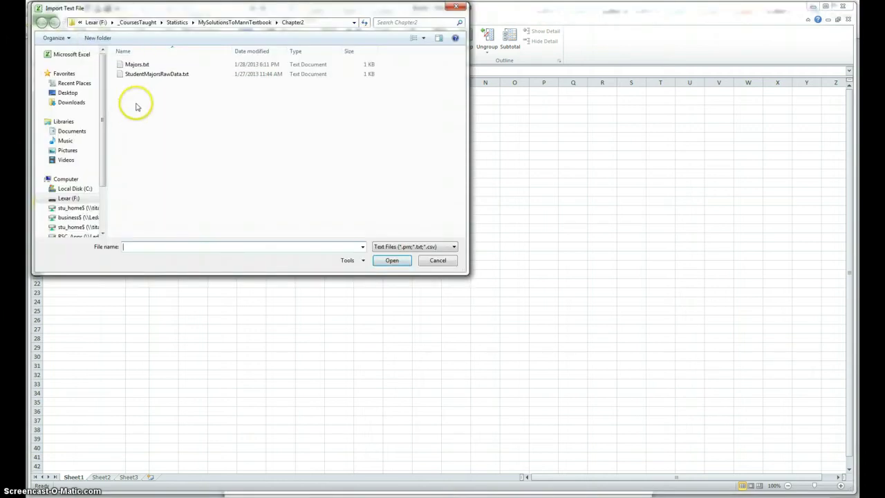
pyautogui.click(145, 76)
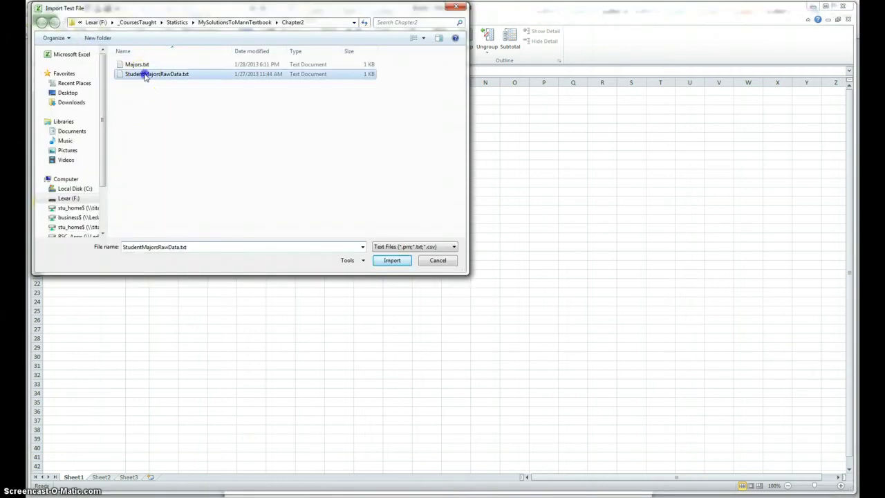
pyautogui.click(392, 261)
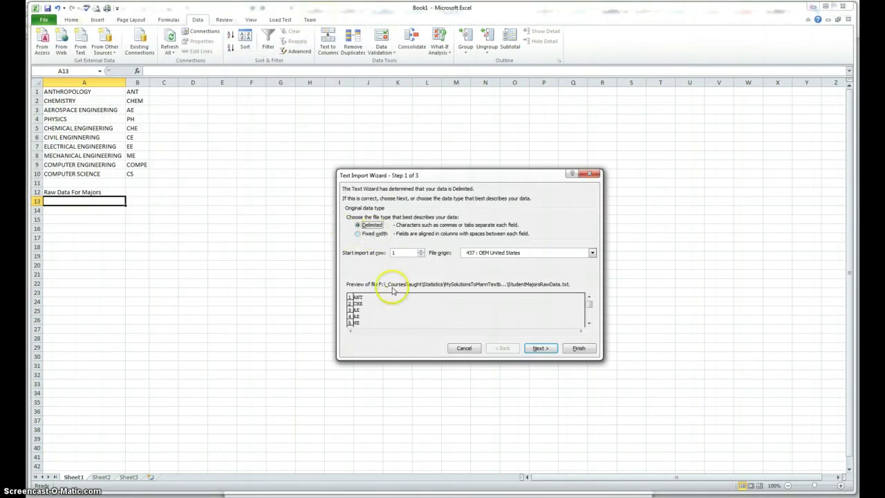
pyautogui.click(543, 350)
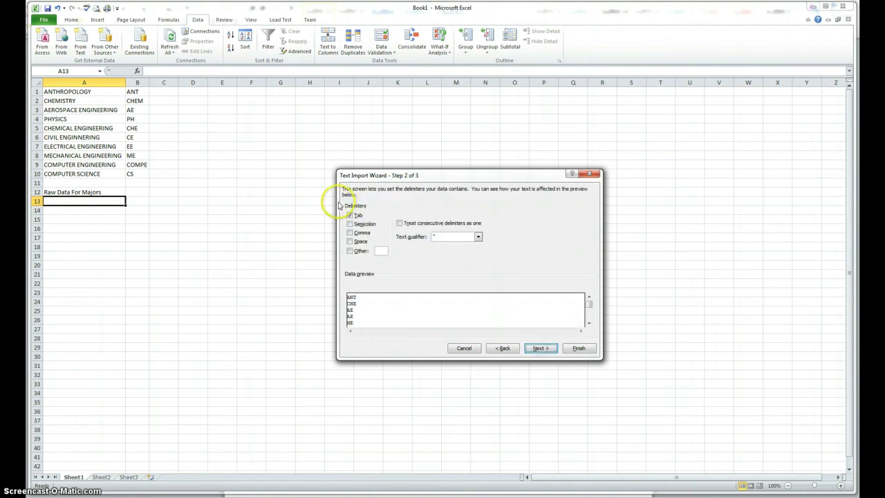
pyautogui.click(543, 348)
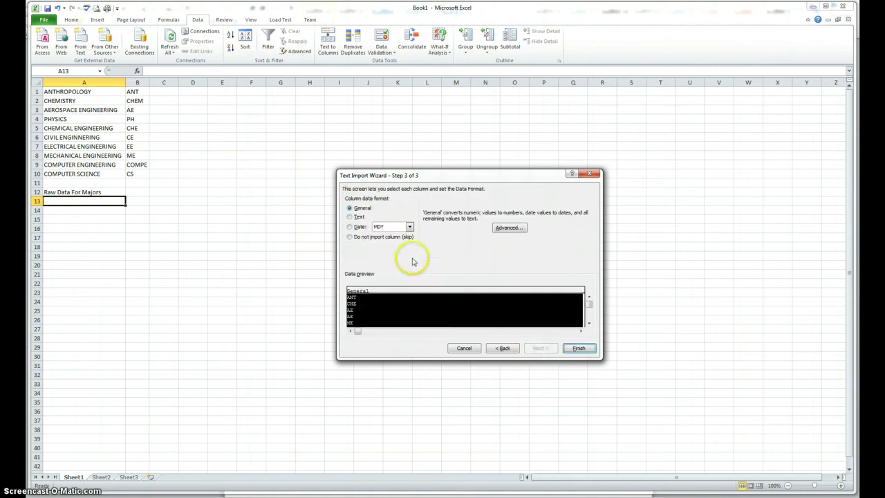
pyautogui.click(360, 218)
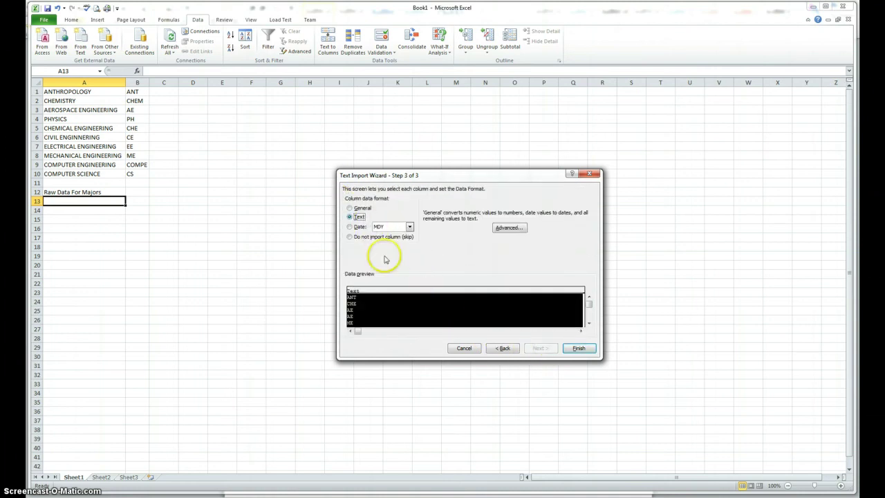
pyautogui.click(573, 349)
pyautogui.click(470, 290)
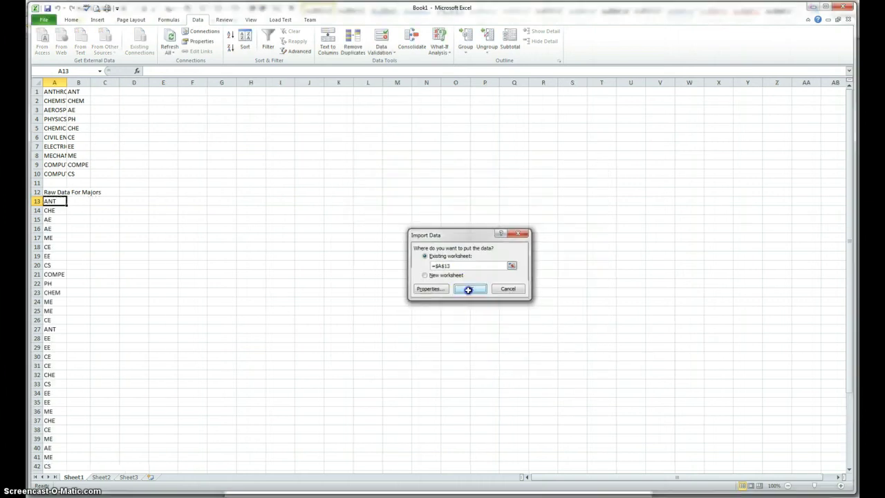
# AutoFit column A so names like MECHANICAL ENGINEERING show in full.
pyautogui.scroll(-6, 72, 401)
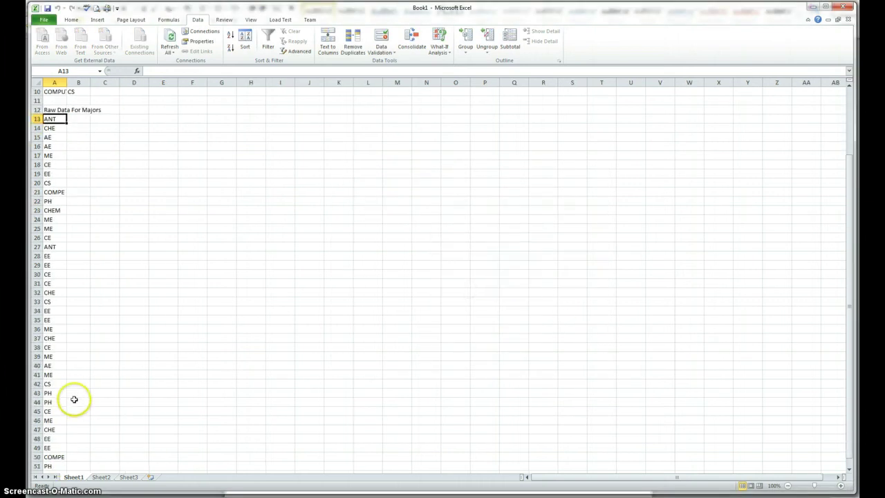
pyautogui.scroll(5, 70, 393)
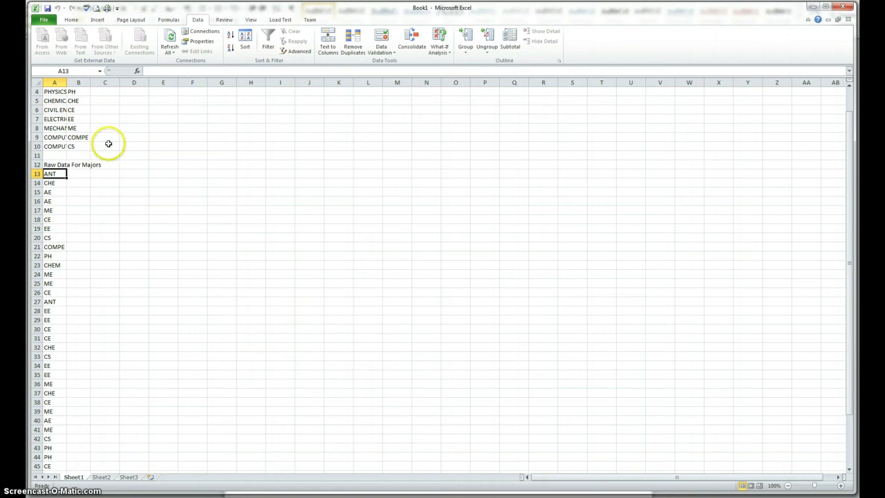
pyautogui.click(134, 219)
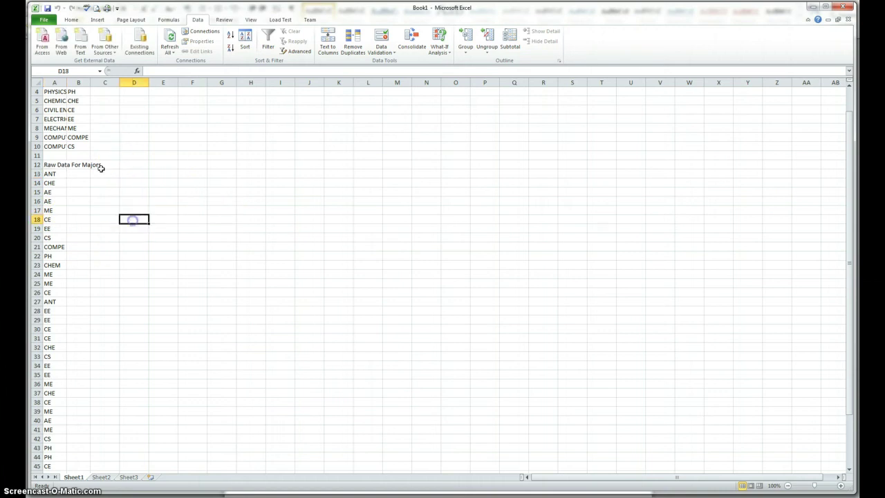
pyautogui.doubleClick(66, 83)
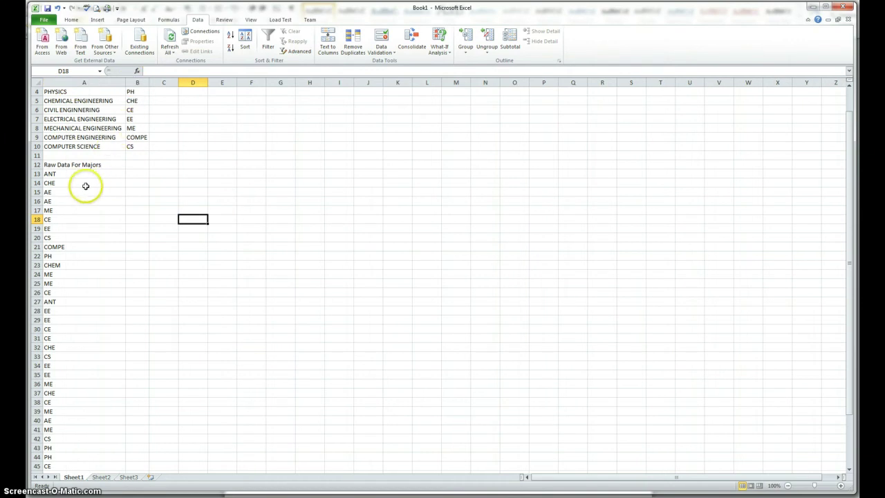
pyautogui.click(140, 163)
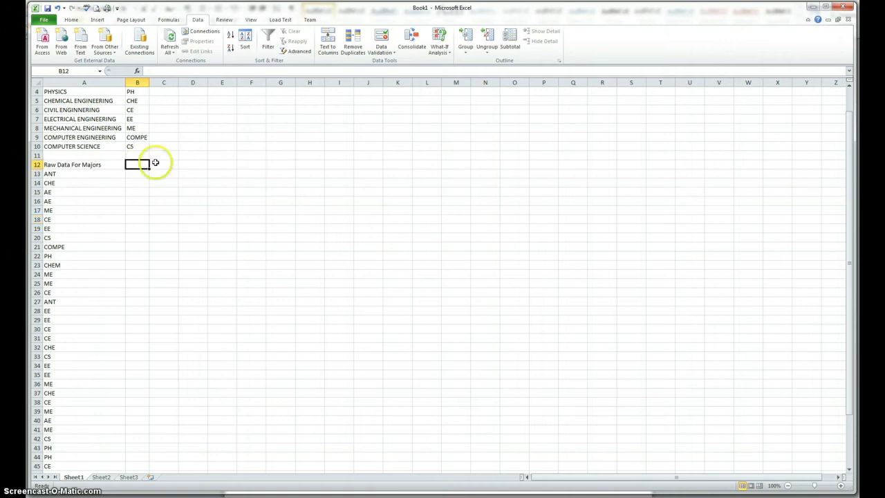
pyautogui.scroll(1, 175, 160)
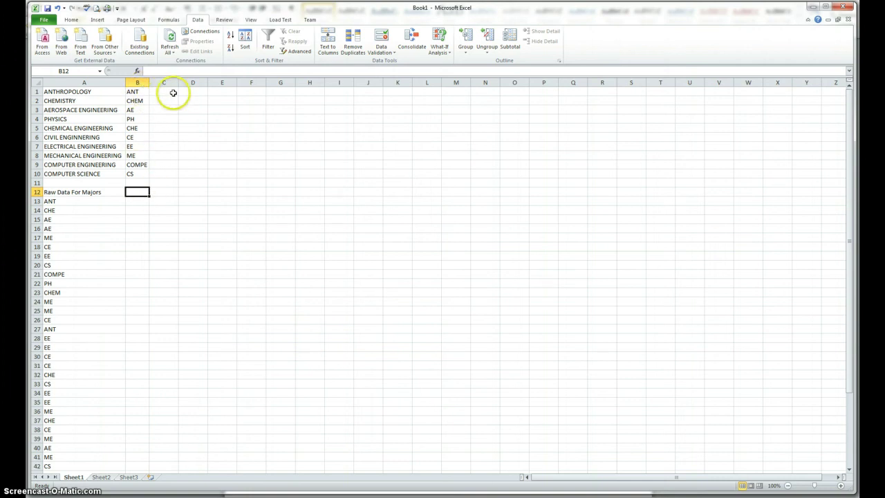
# Insert a blank row above the majors list, shifting them to A2:B11.
pyautogui.click(37, 91)
pyautogui.rightClick(38, 93)
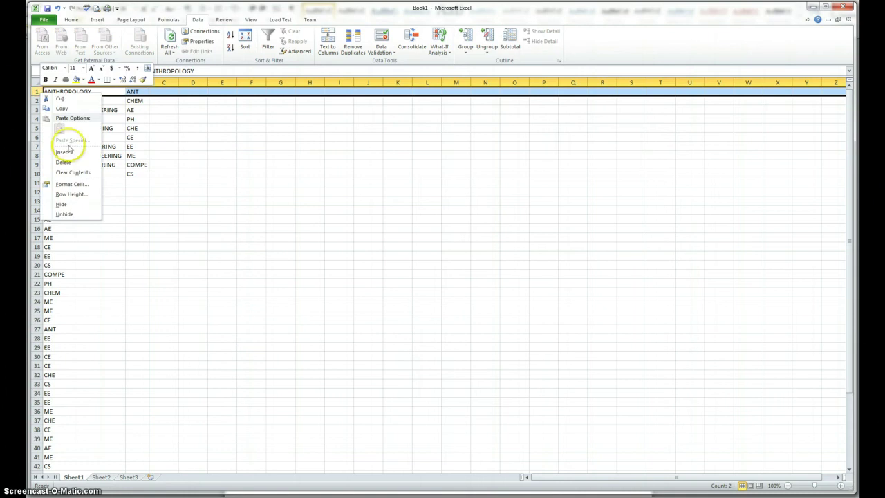
pyautogui.click(73, 155)
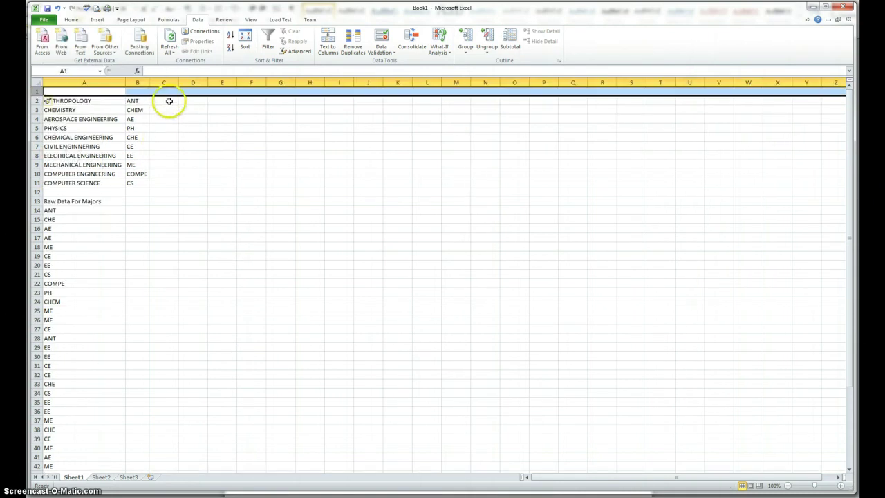
# Head C1 'Raw Frequency of Majors', widen column C, and start a formula in C2.
pyautogui.click(171, 92)
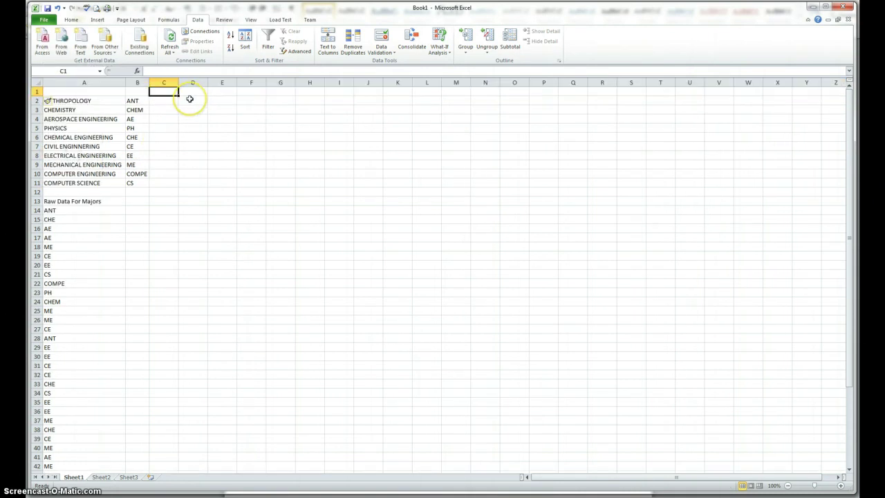
pyautogui.write('Raw Frequency')
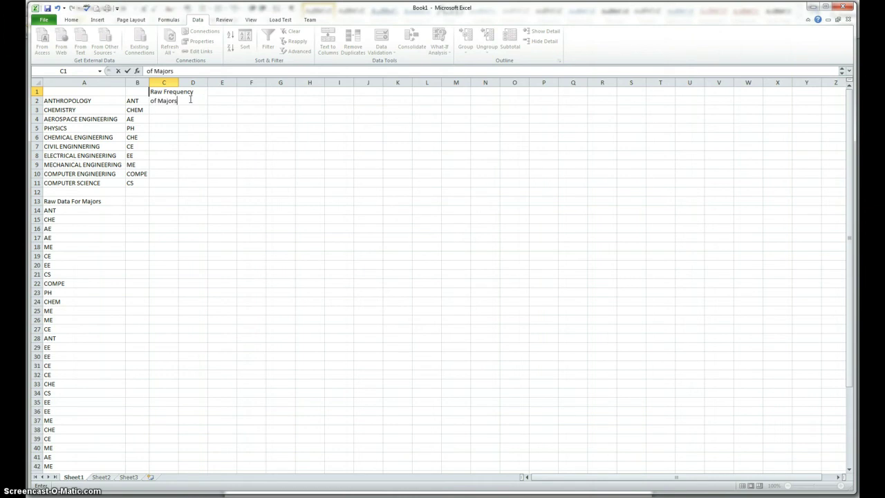
pyautogui.press('Return')
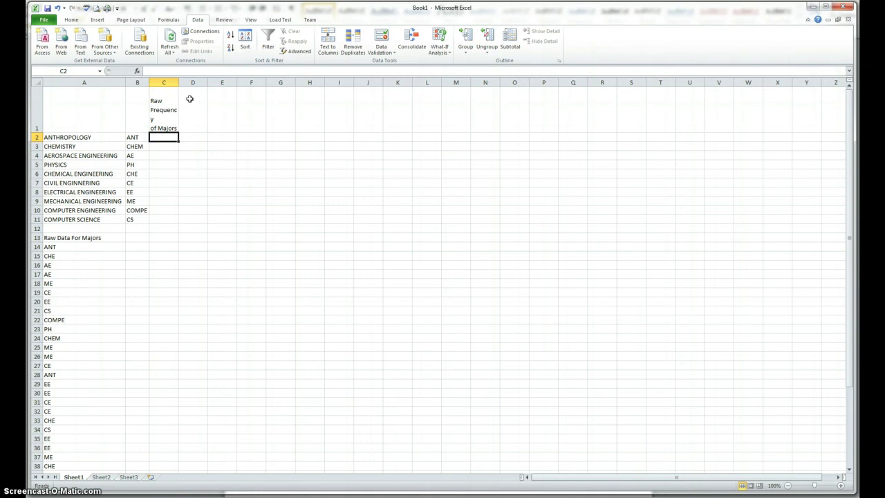
pyautogui.moveTo(178, 82); pyautogui.dragTo(187, 81)
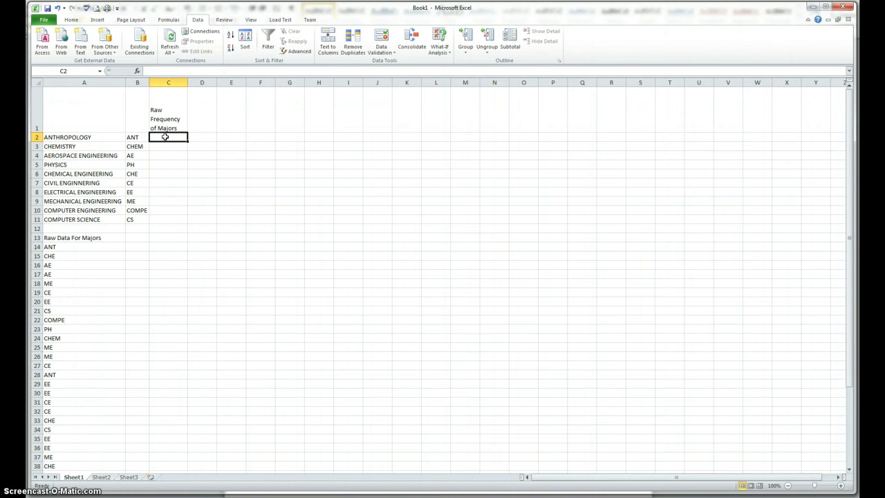
pyautogui.write('=')
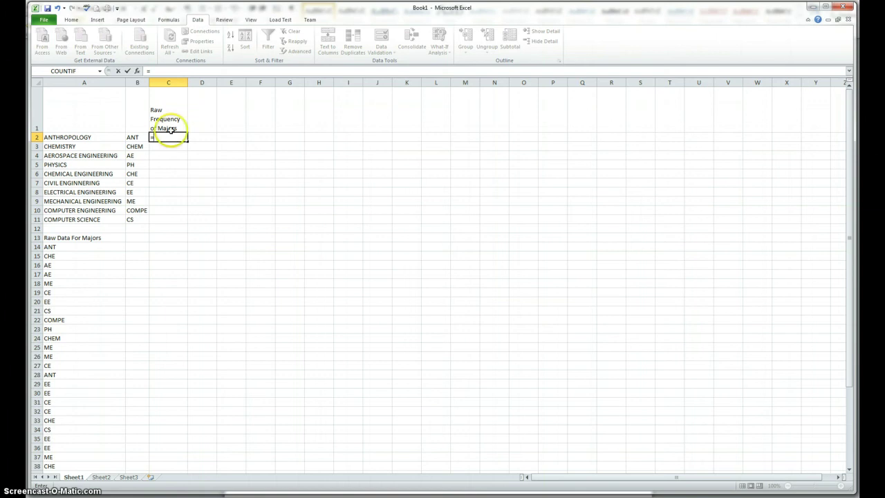
# Search the Insert Function dialog for the COUNTIFS function.
pyautogui.click(138, 72)
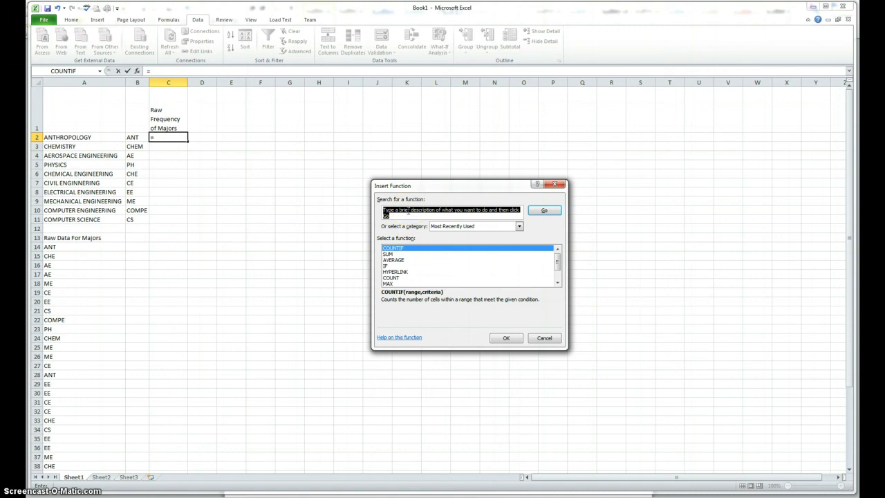
pyautogui.write('countifs')
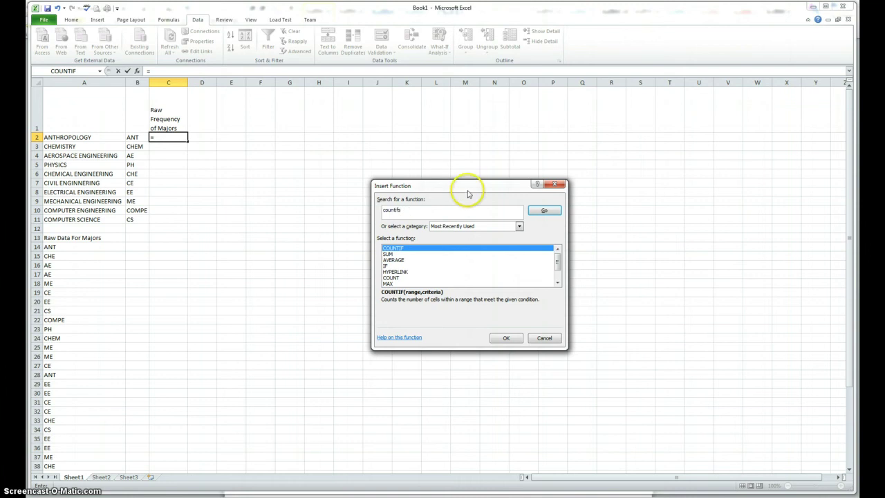
pyautogui.click(537, 211)
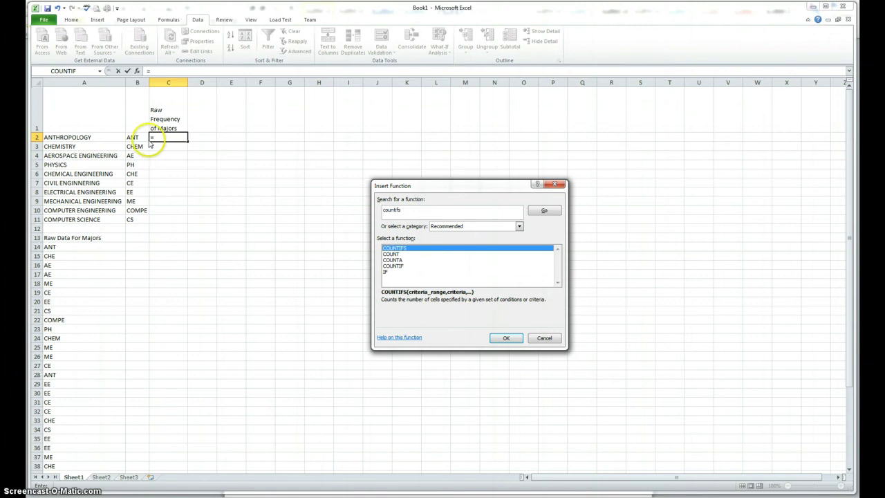
# Enter =COUNTIFS(StudentMajorsRawData,B2) in C2, returning 2 for ANT.
pyautogui.click(506, 338)
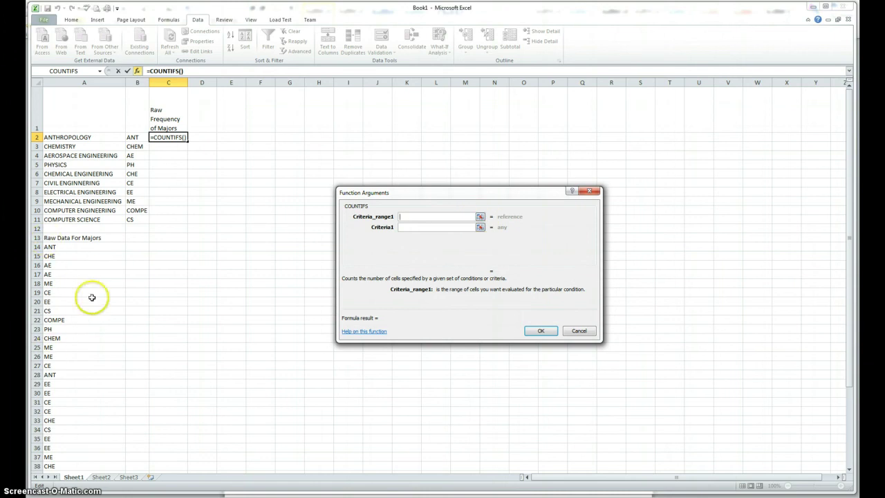
pyautogui.click(480, 217)
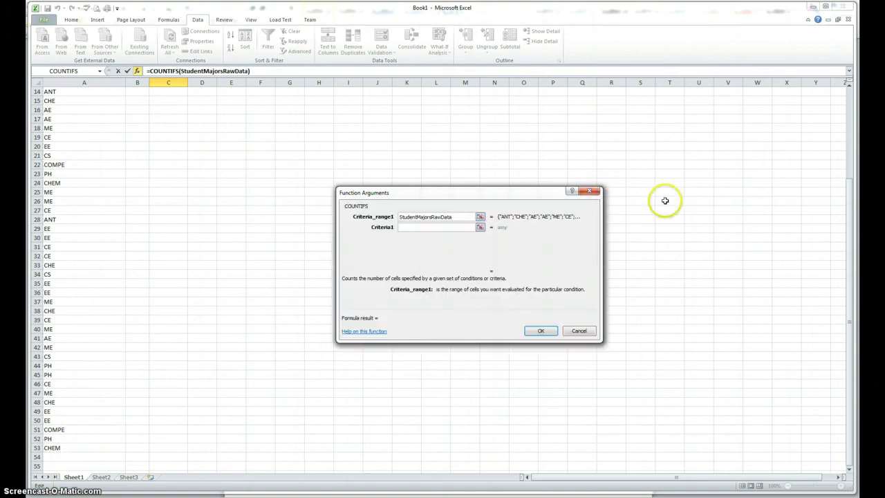
pyautogui.click(480, 227)
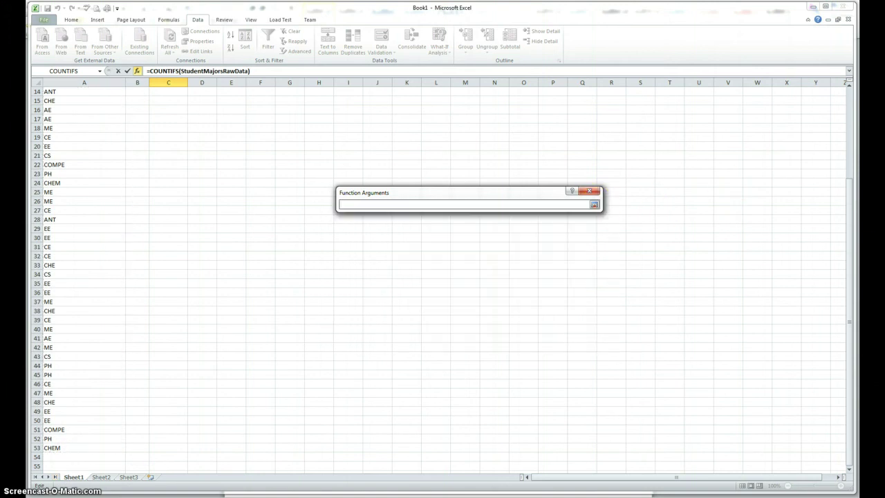
pyautogui.moveTo(854, 246); pyautogui.dragTo(852, 111)
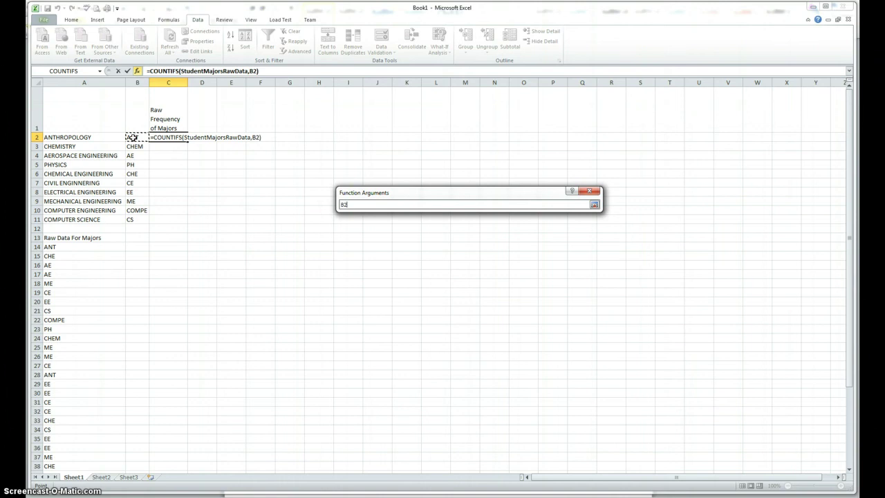
pyautogui.click(595, 206)
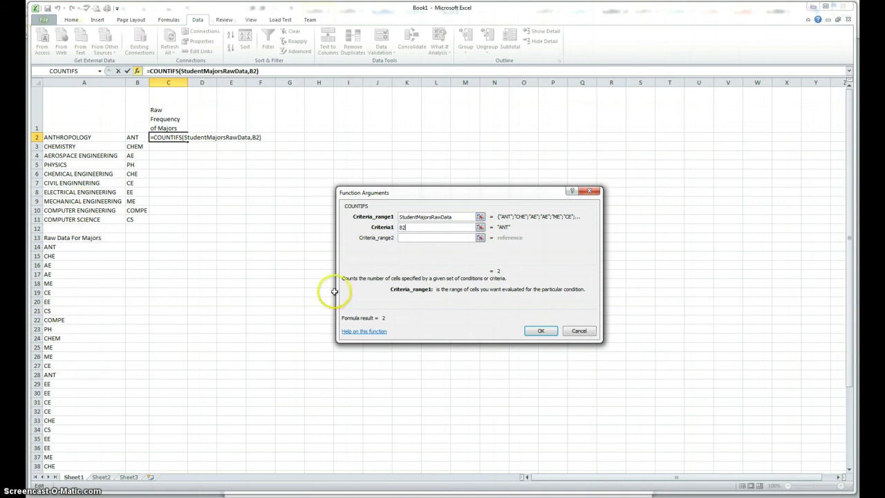
pyautogui.click(537, 332)
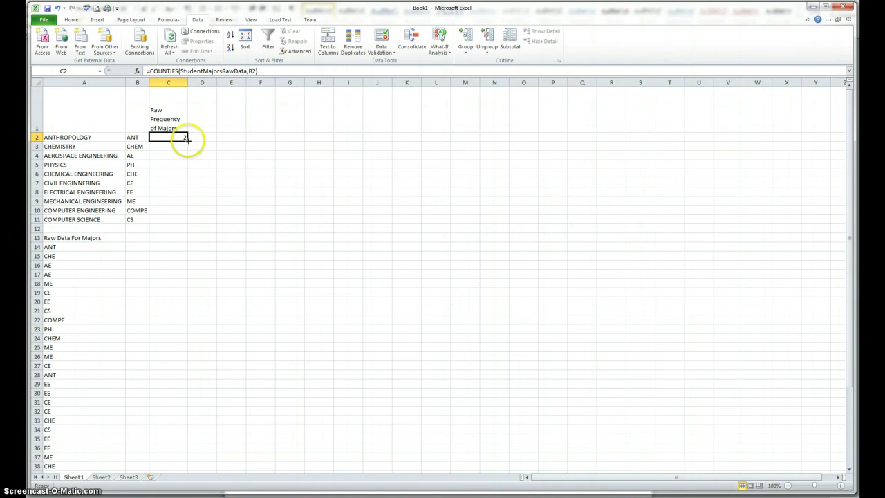
# Fill the COUNTIFS formula down to C11 and label B13 'sum'.
pyautogui.moveTo(187, 140); pyautogui.dragTo(186, 141)
pyautogui.moveTo(183, 185); pyautogui.dragTo(183, 220)
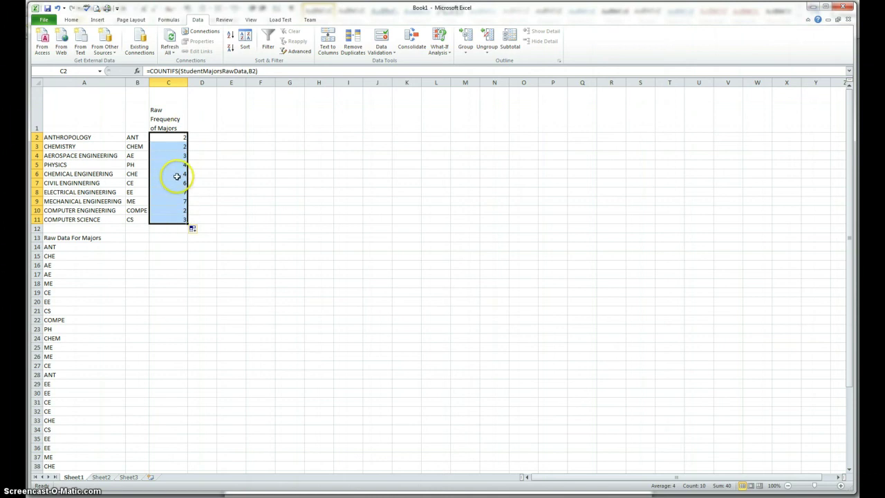
pyautogui.click(135, 239)
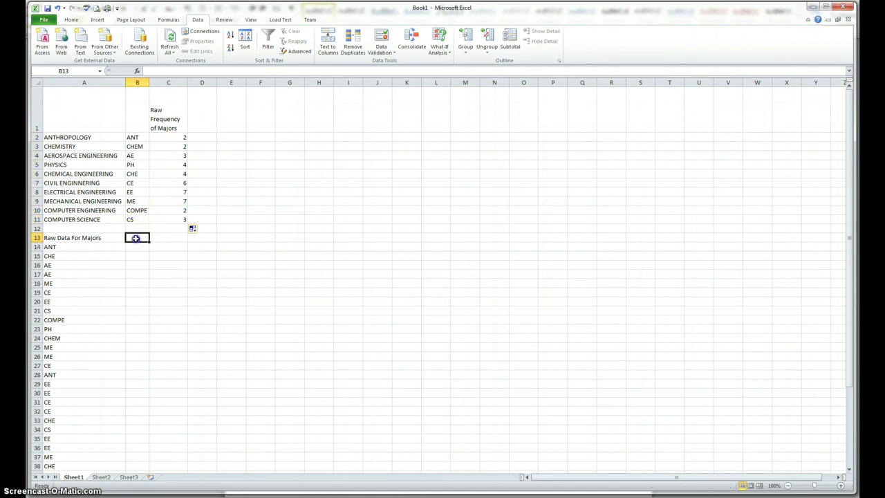
pyautogui.write('s')
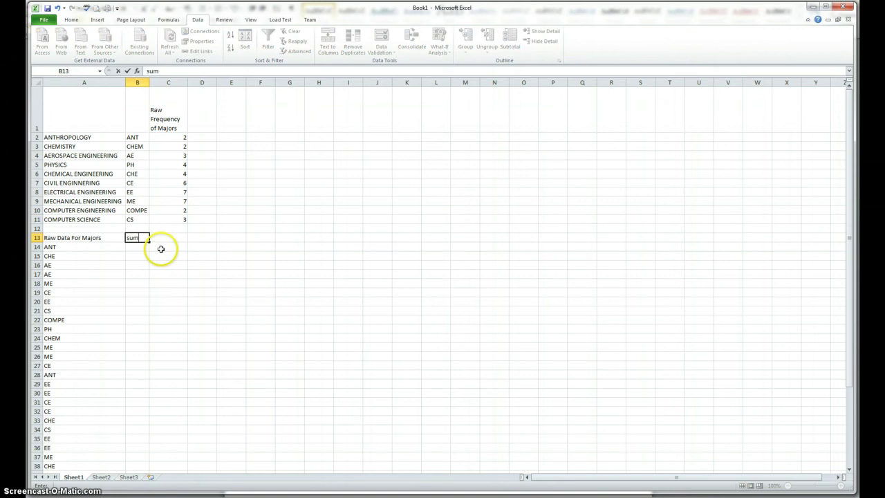
pyautogui.write('um')
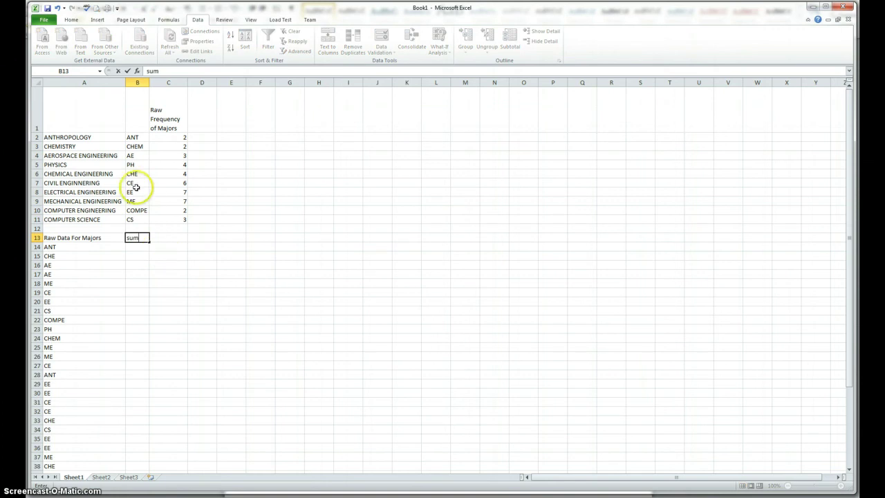
pyautogui.click(176, 239)
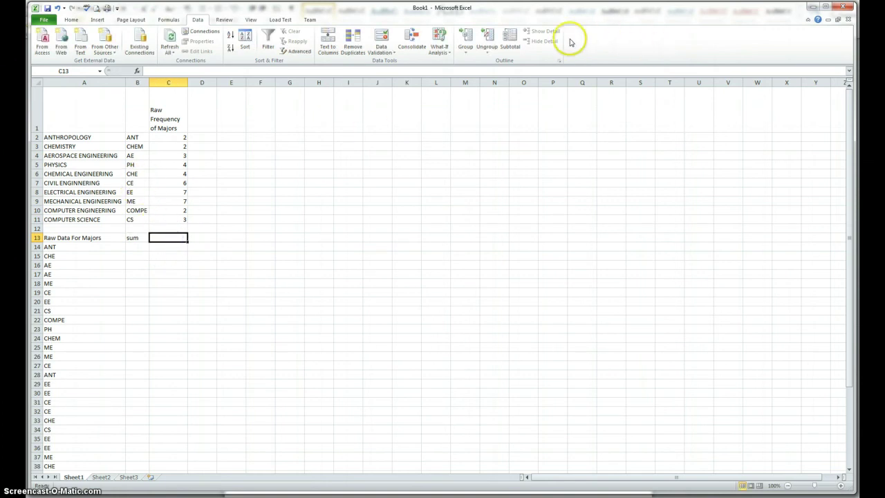
# Total the frequencies in C13 with AutoSum, giving 40.
pyautogui.click(72, 20)
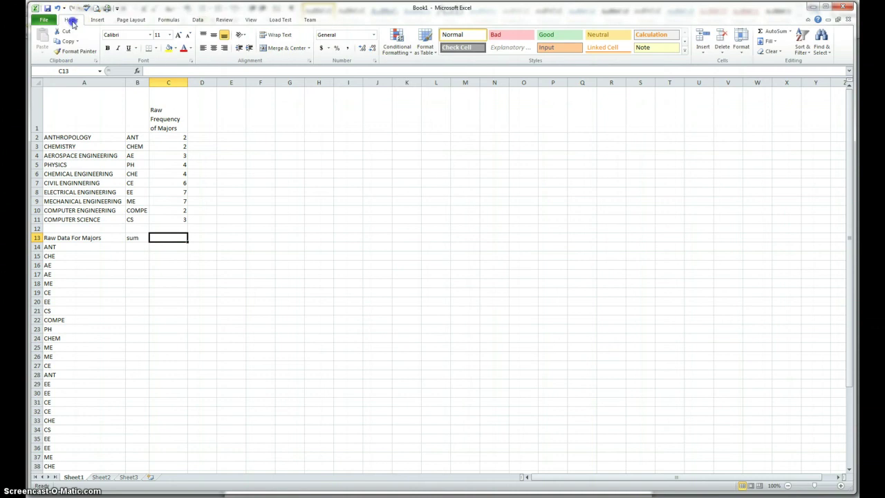
pyautogui.click(791, 32)
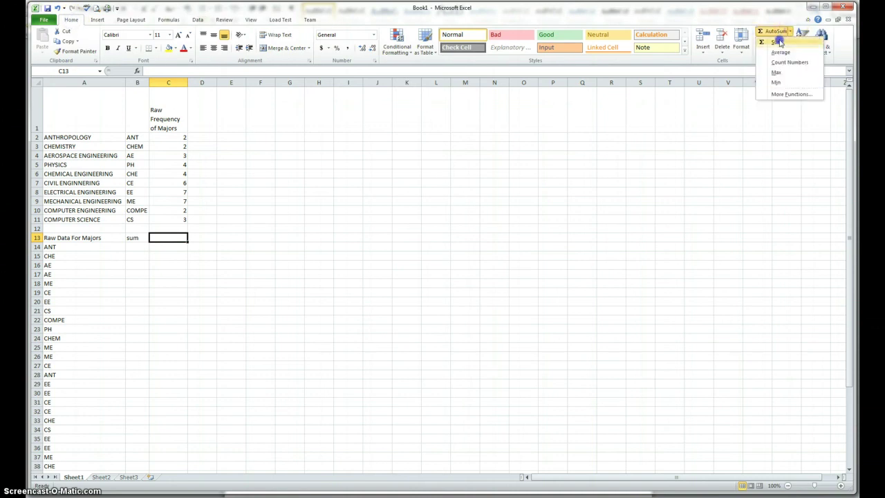
pyautogui.click(780, 43)
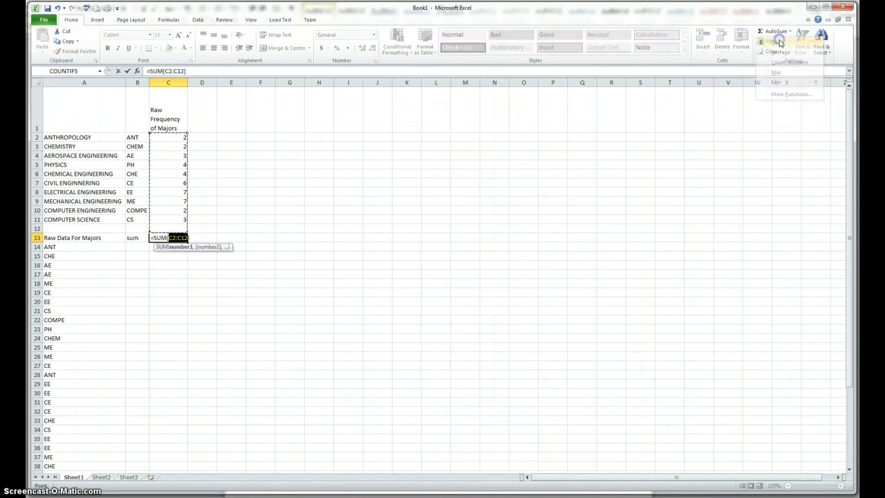
pyautogui.click(127, 71)
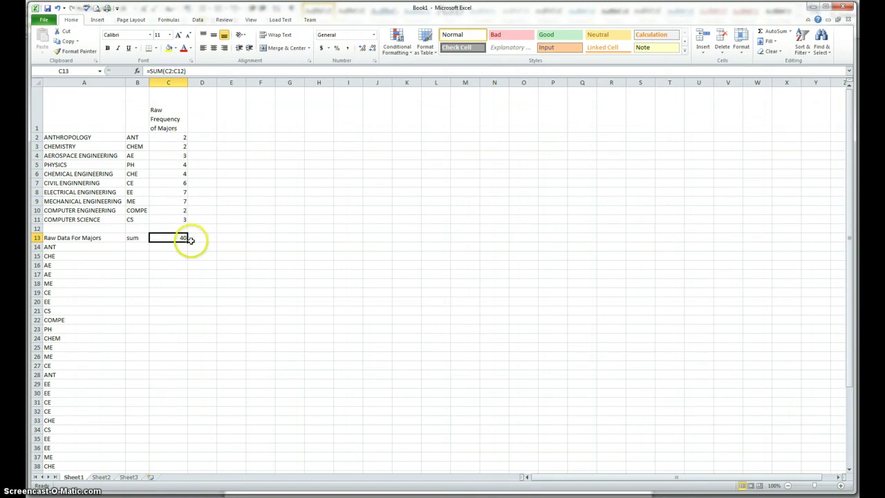
# Head column D with a two-line 'Relative Frequency' title and widen the column to fit.
pyautogui.click(204, 121)
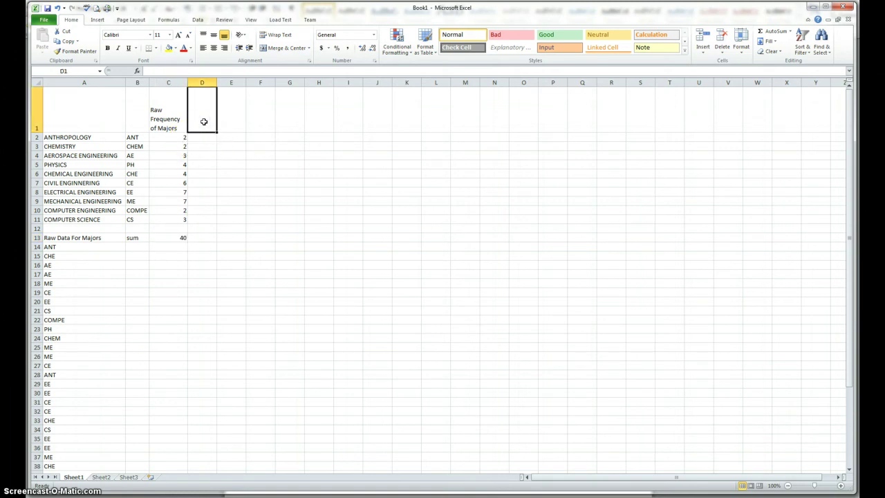
pyautogui.write('re')
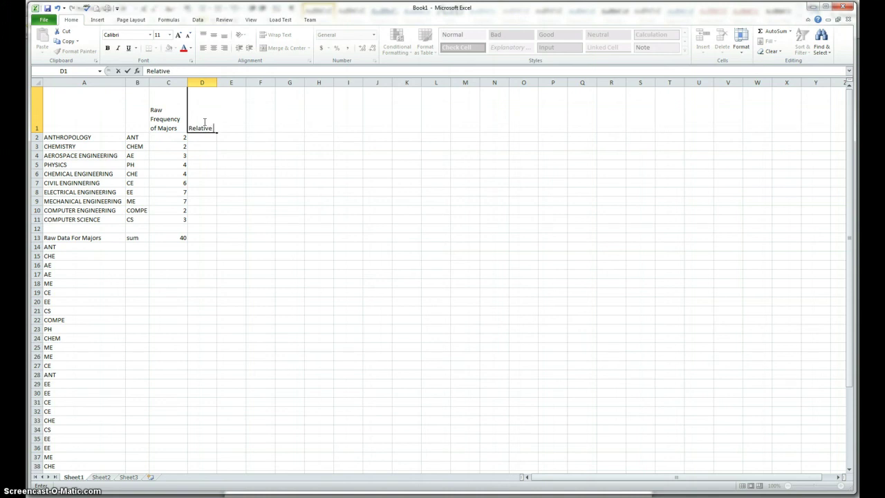
pyautogui.hotkey('alt', 'Return')
pyautogui.press('Return')
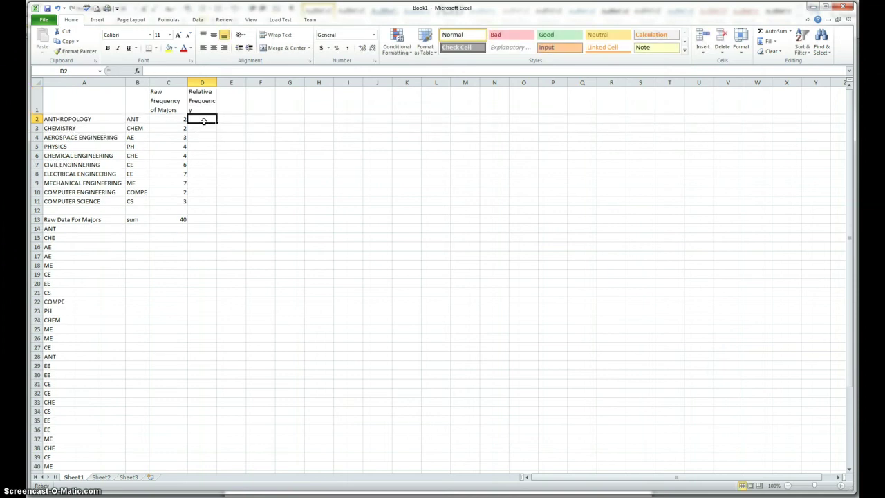
pyautogui.moveTo(217, 82); pyautogui.dragTo(225, 82)
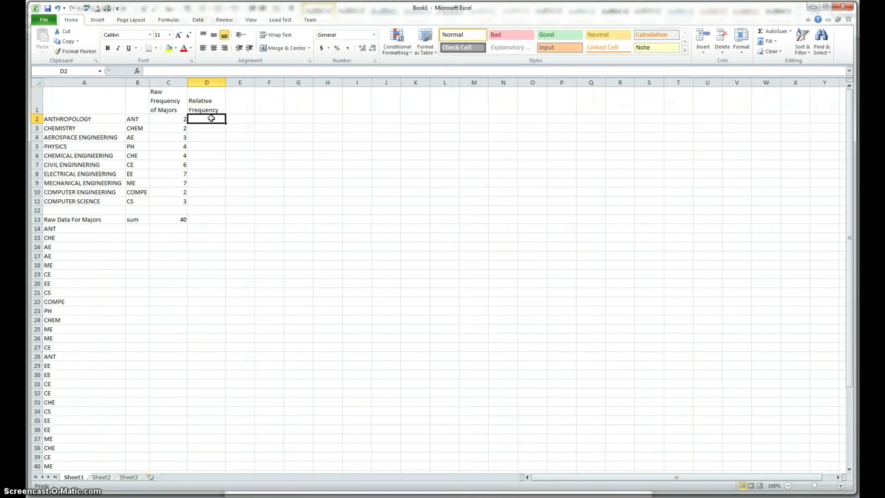
# Enter =C2/$C$13 in D2, giving 0.05 for ANTHROPOLOGY.
pyautogui.write('=')
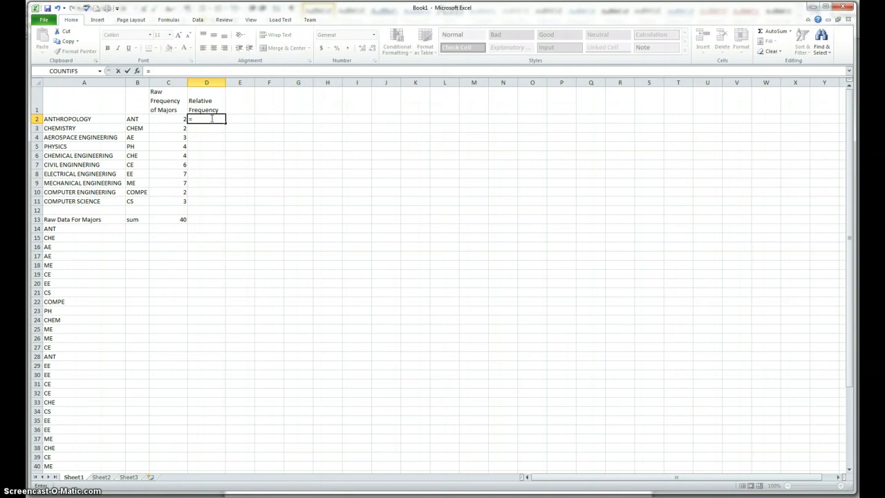
pyautogui.click(183, 120)
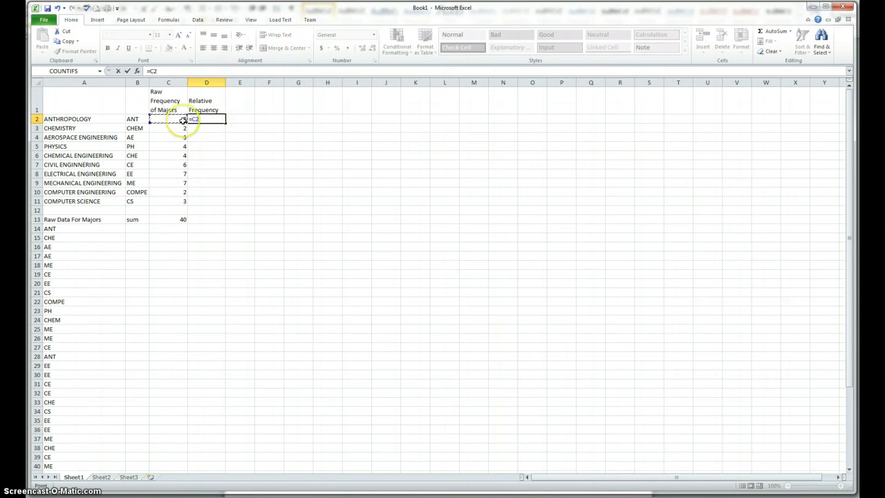
pyautogui.click(183, 219)
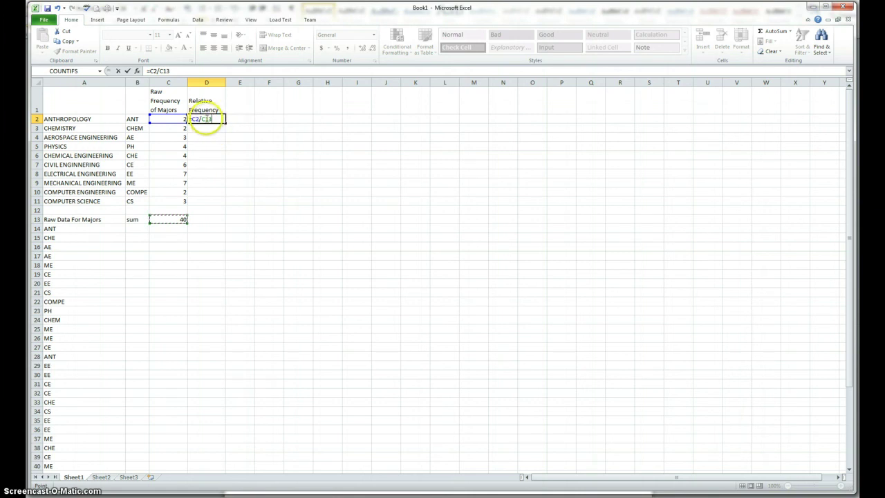
pyautogui.click(206, 120)
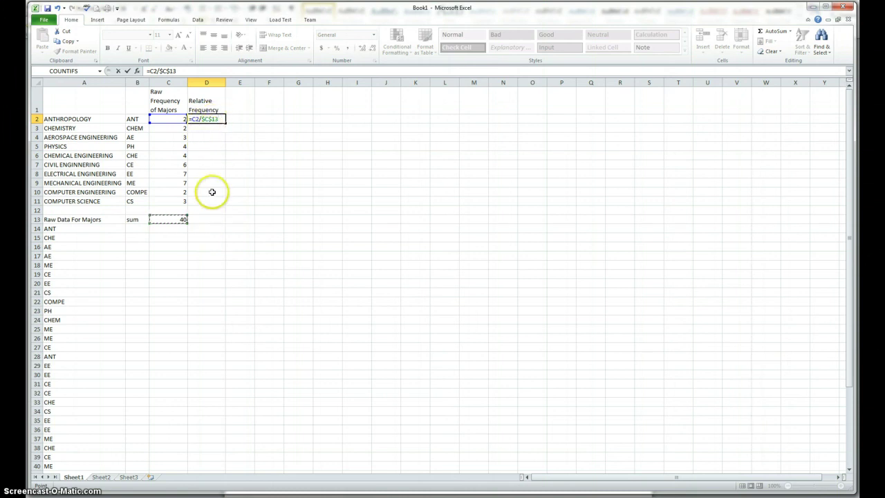
pyautogui.click(128, 72)
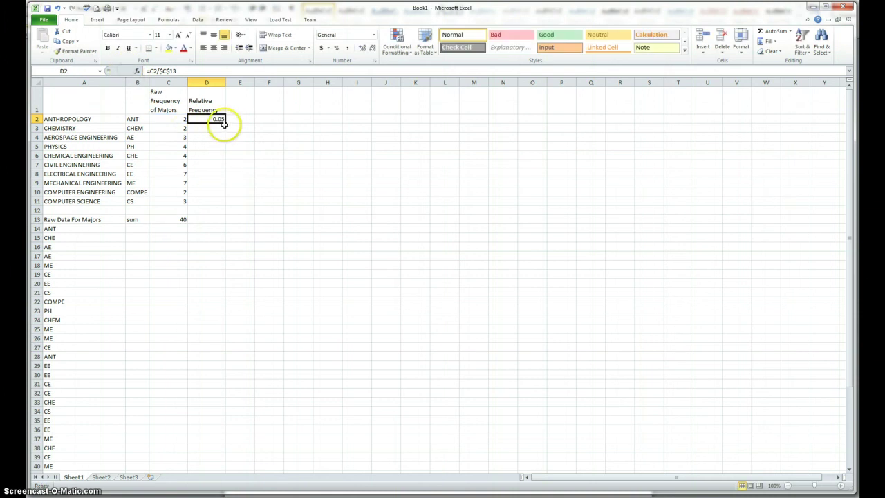
# Fill the D2 formula down to D11, giving relative frequencies from 0.05 to 0.175.
pyautogui.moveTo(226, 121); pyautogui.dragTo(218, 202)
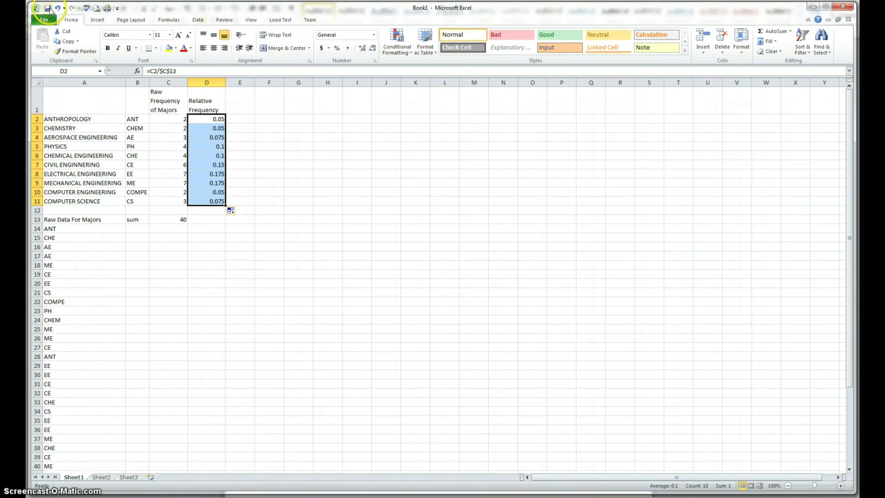
# Save as Book1.xlsx in Lexar (F:) > _CoursesTaught > Statistics > MySolutionsToMannTextbook > Chapter2.
pyautogui.click(47, 9)
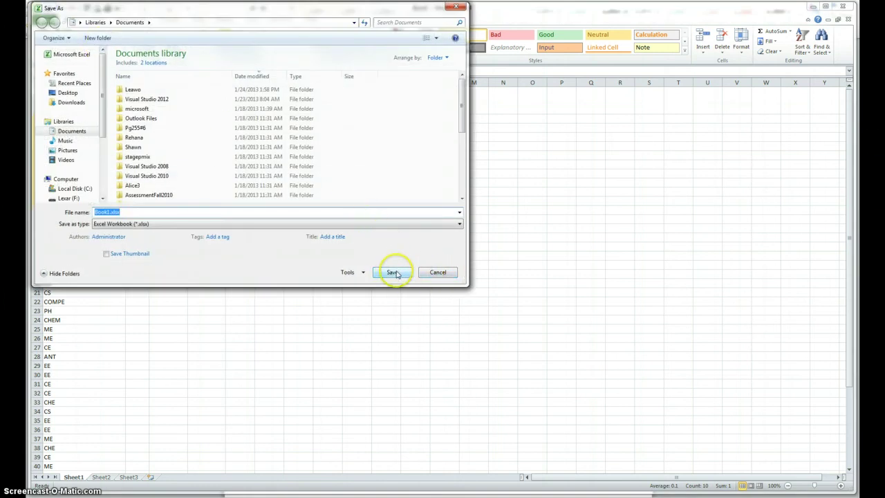
pyautogui.click(73, 198)
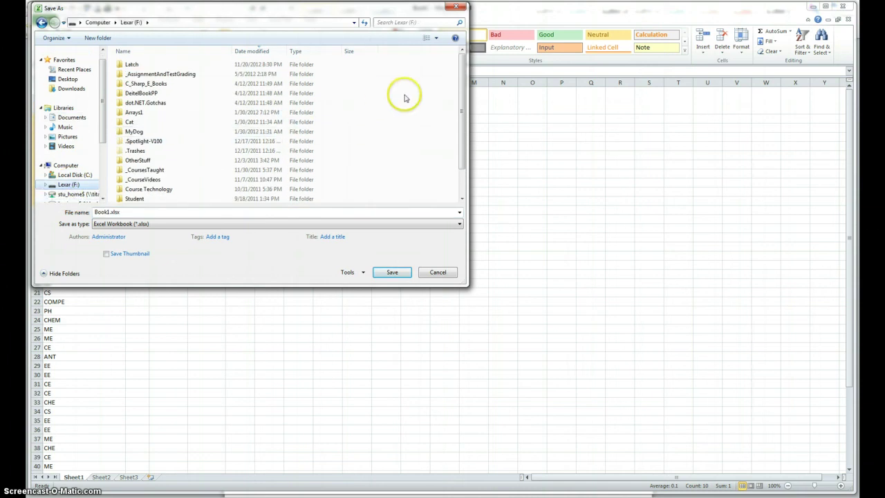
pyautogui.moveTo(461, 104); pyautogui.dragTo(458, 145)
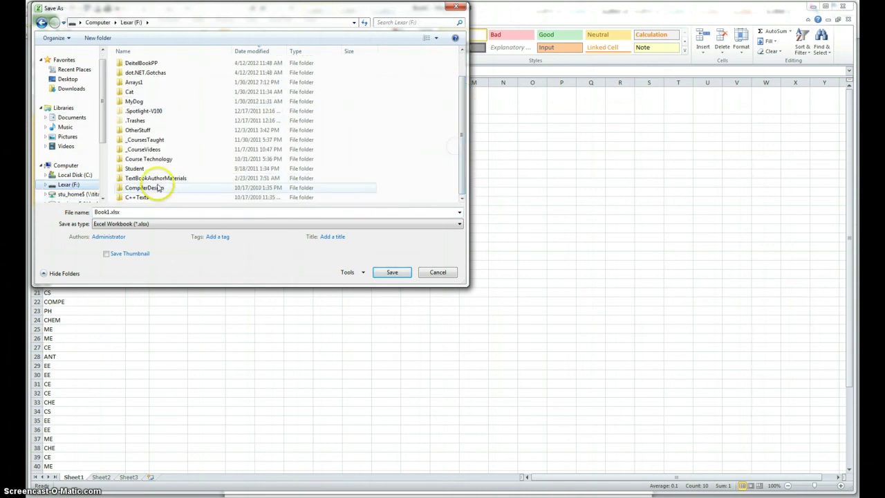
pyautogui.doubleClick(161, 140)
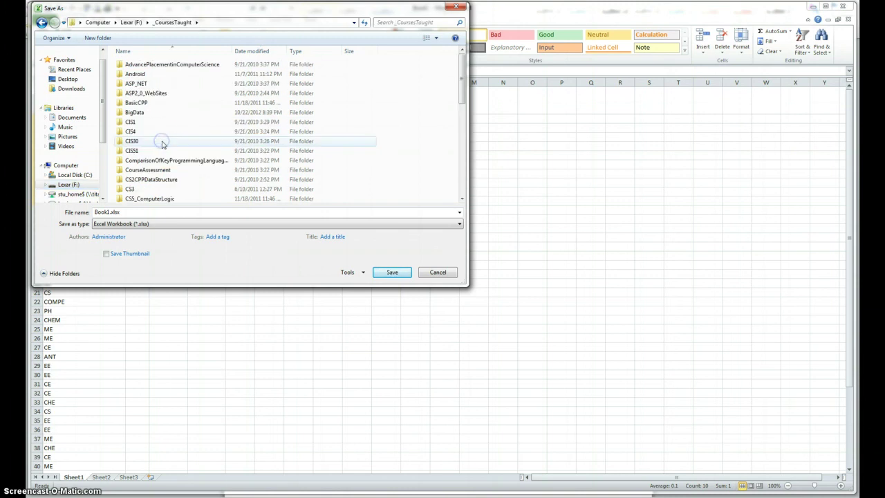
pyautogui.scroll(-2, 169, 142)
pyautogui.scroll(-7, 173, 140)
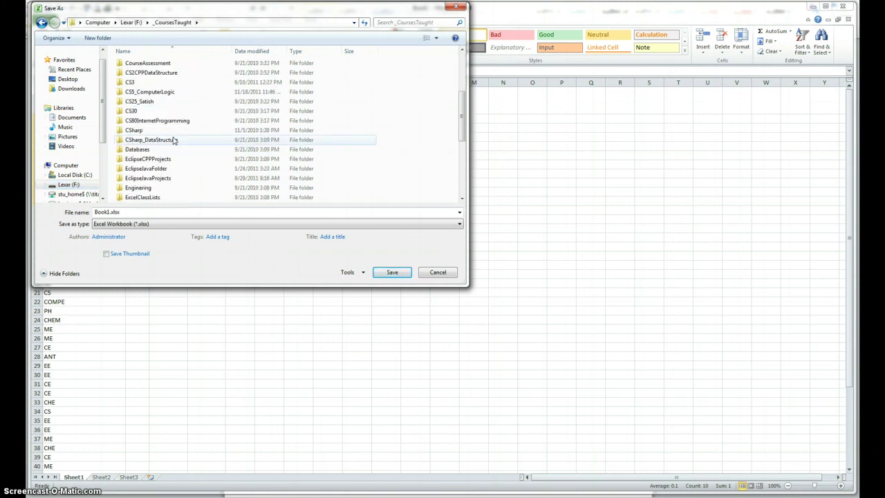
pyautogui.scroll(-1, 173, 141)
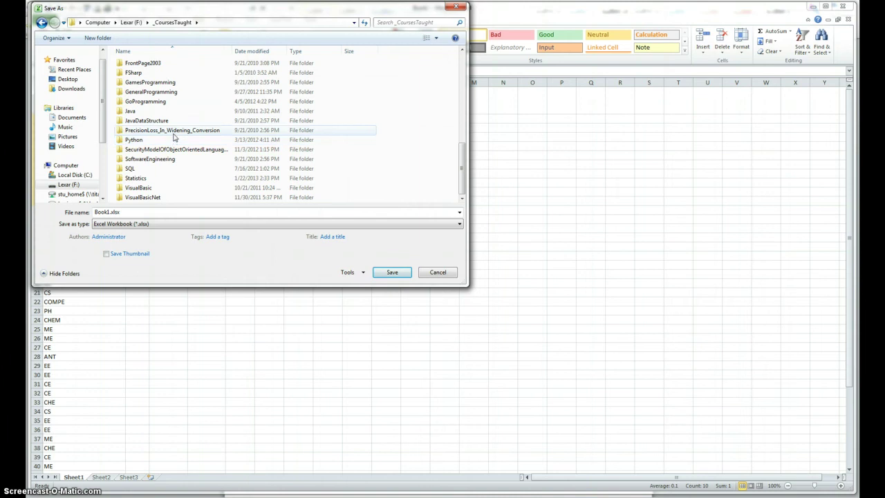
pyautogui.scroll(3, 174, 138)
pyautogui.scroll(-3, 174, 138)
pyautogui.doubleClick(138, 177)
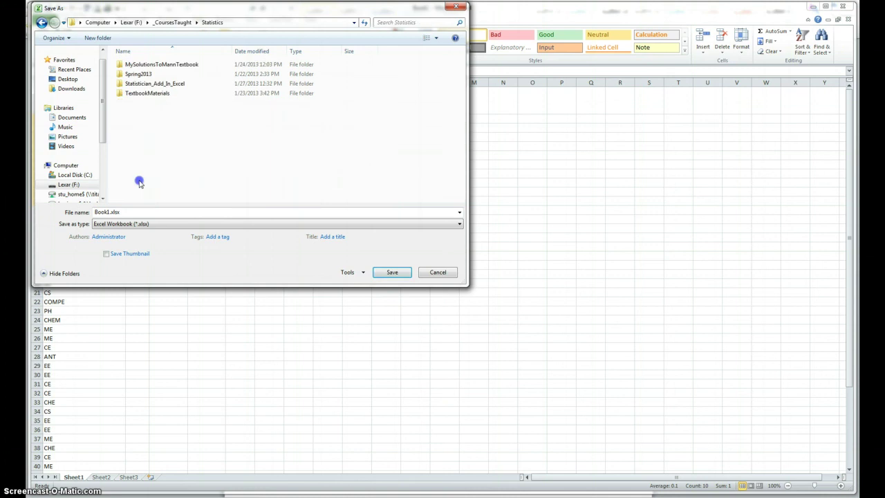
pyautogui.doubleClick(174, 64)
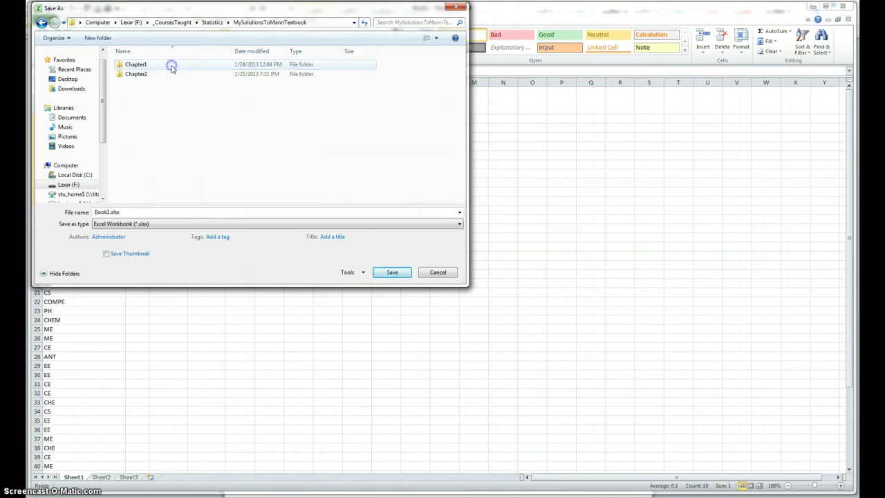
pyautogui.doubleClick(142, 74)
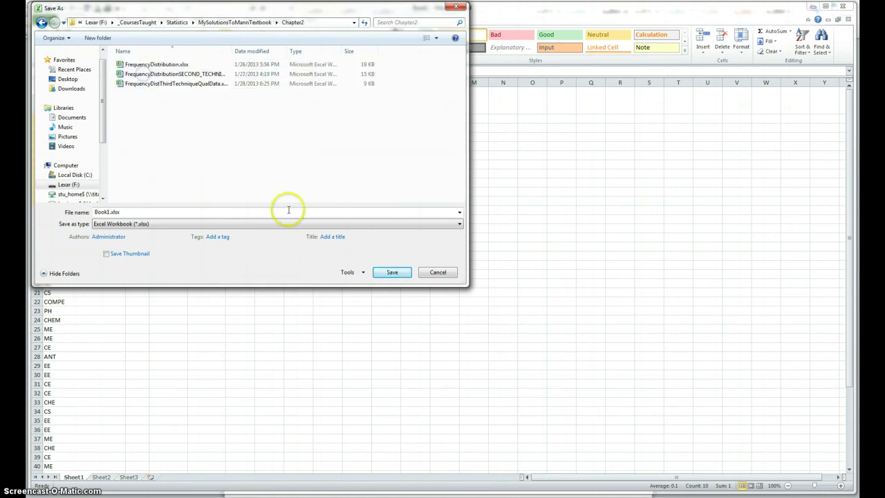
pyautogui.click(384, 274)
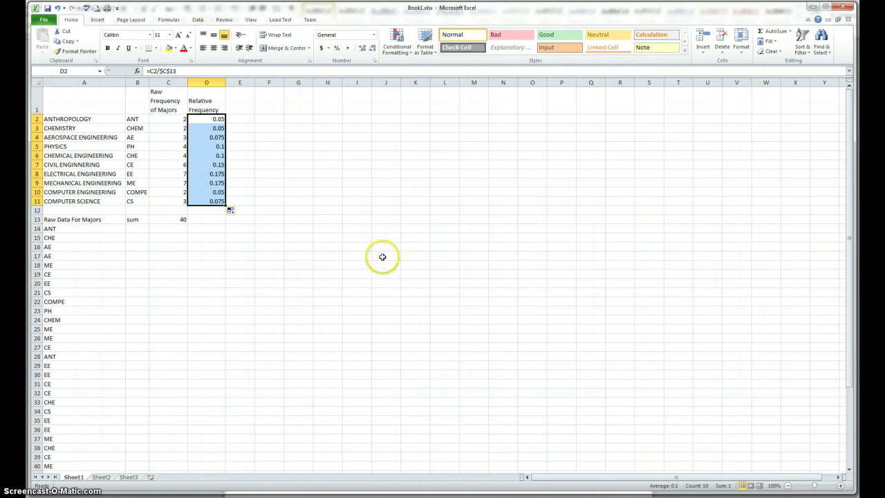
# Head column E with a two-line 'Percent relative Frequency' title and widen the column to fit.
pyautogui.click(242, 104)
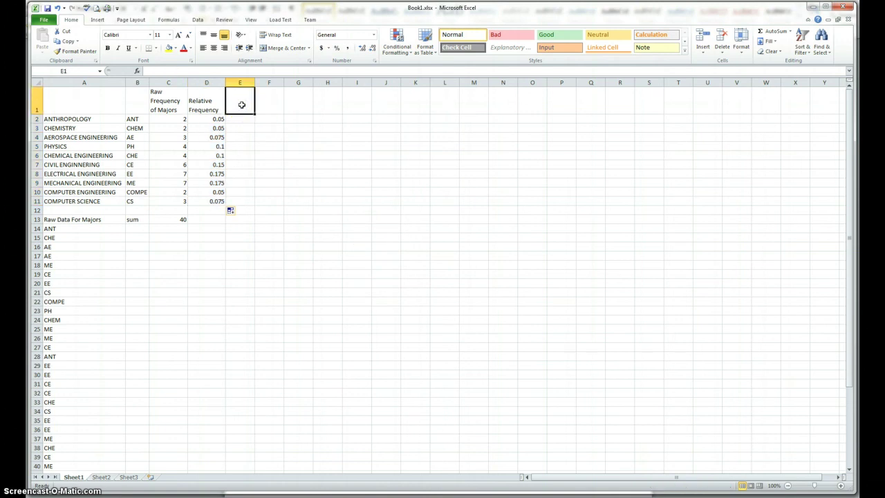
pyautogui.write('Percent')
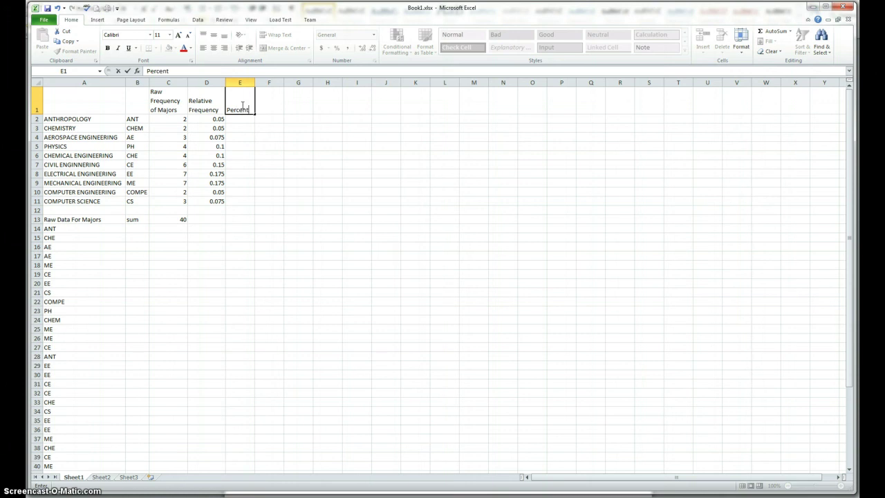
pyautogui.press('Return')
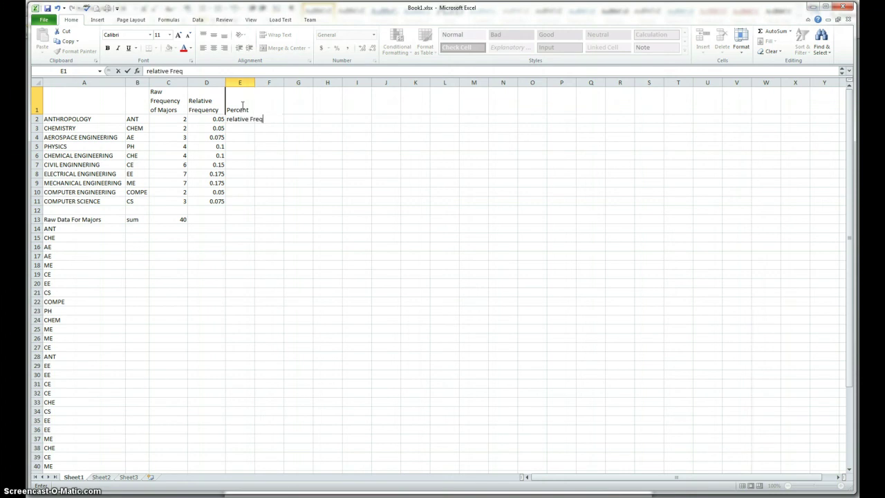
pyautogui.press('Return')
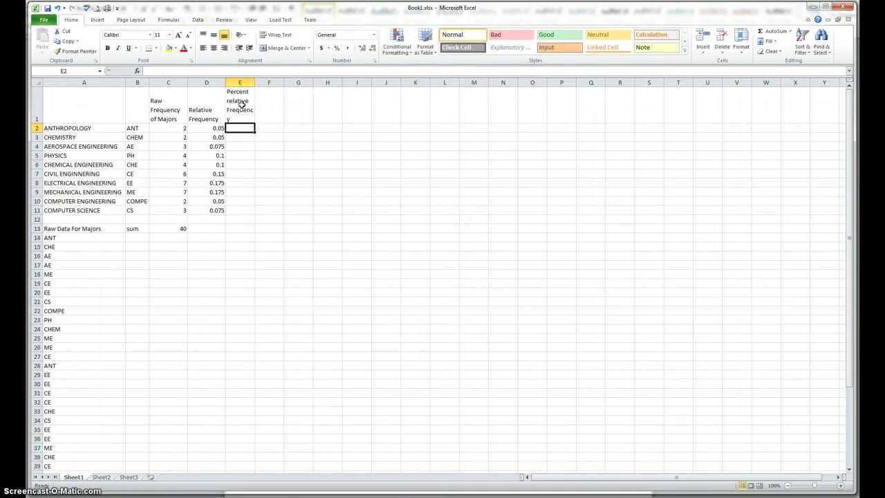
pyautogui.moveTo(254, 82); pyautogui.dragTo(263, 82)
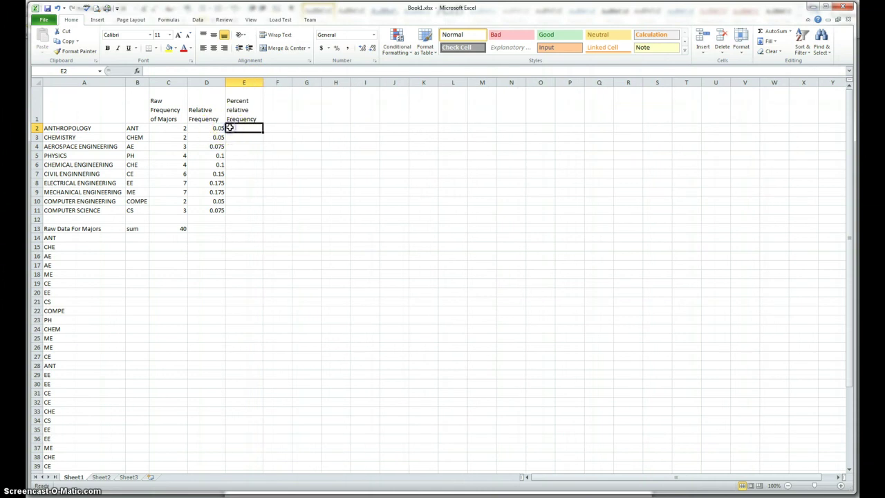
# Enter =D2*100 in E2 and fill it down to E11, giving 5 to 17.5.
pyautogui.write('=')
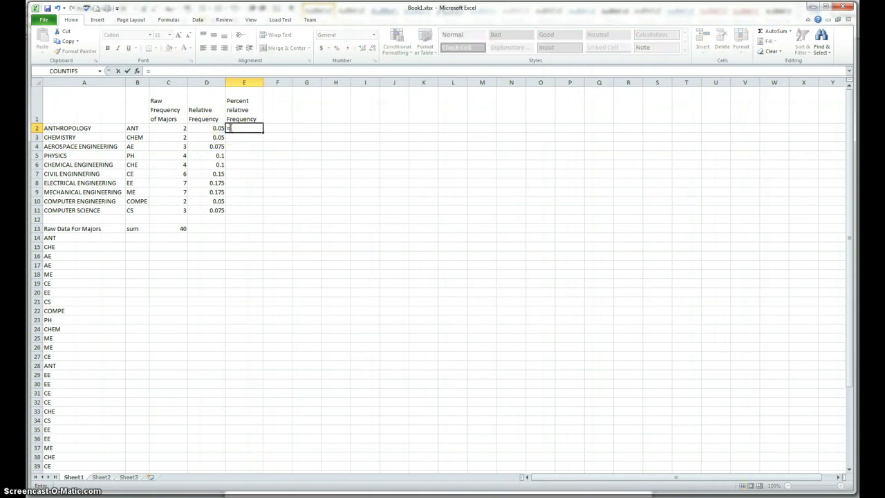
pyautogui.click(217, 129)
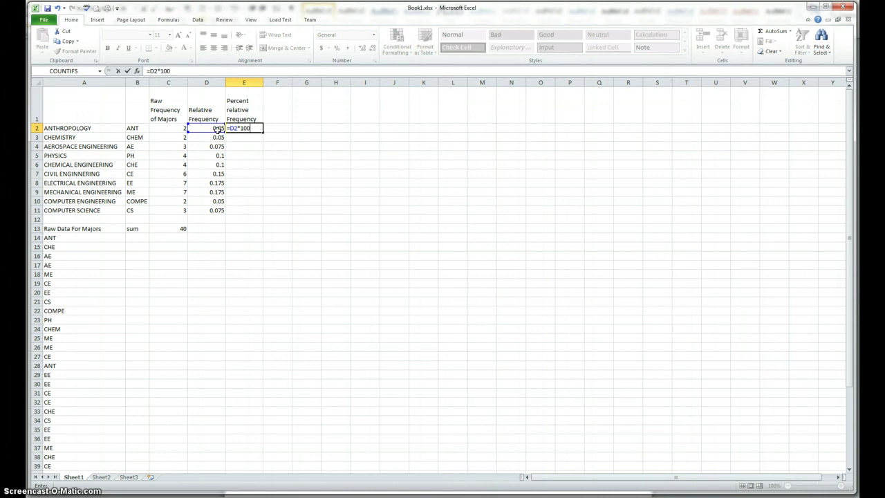
pyautogui.click(129, 71)
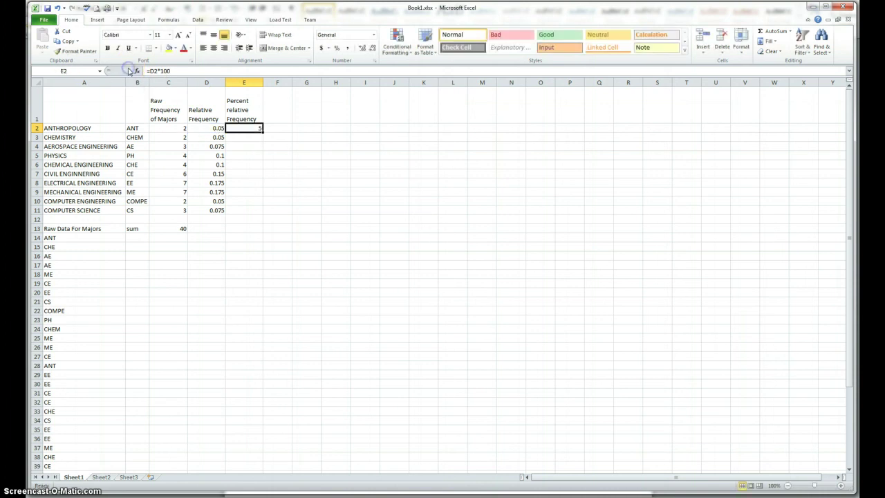
pyautogui.moveTo(261, 141); pyautogui.dragTo(256, 210)
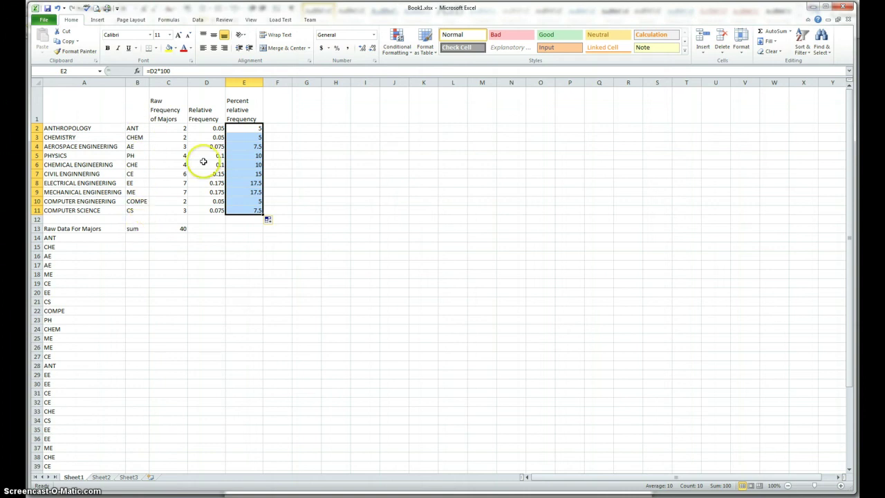
# Select the major abbreviations in B2:B11.
pyautogui.click(248, 243)
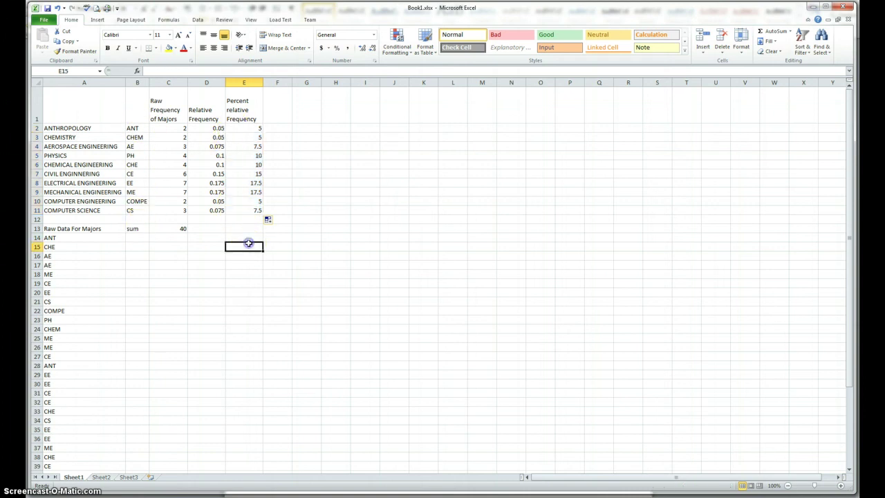
pyautogui.click(135, 124)
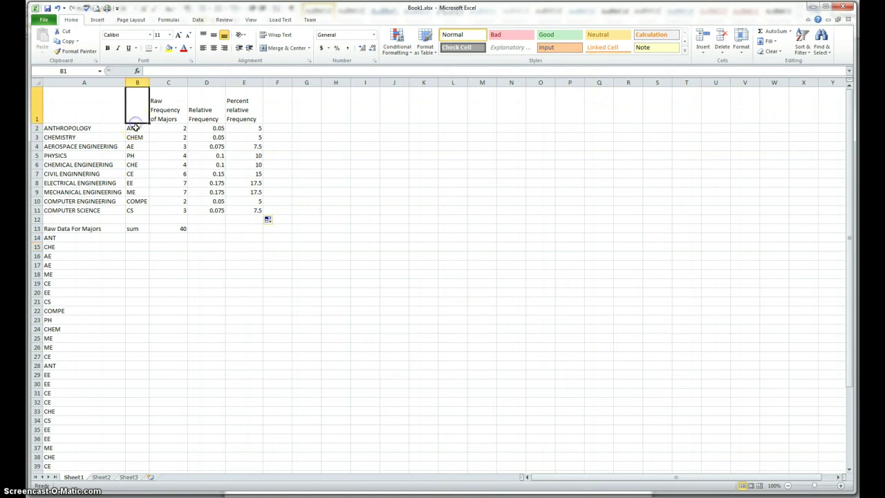
pyautogui.moveTo(135, 128); pyautogui.dragTo(139, 209)
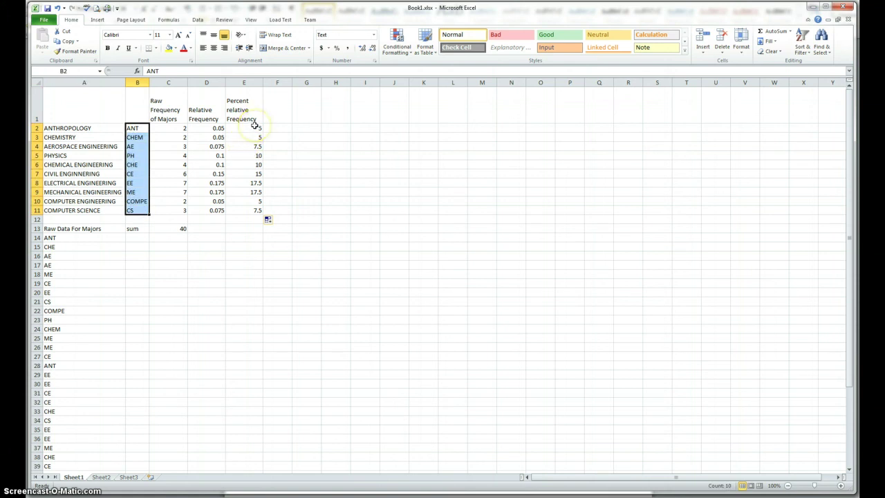
# Head column B with a two-line 'Major Code' title, then select B1:B11 together with E1:E11.
pyautogui.click(140, 104)
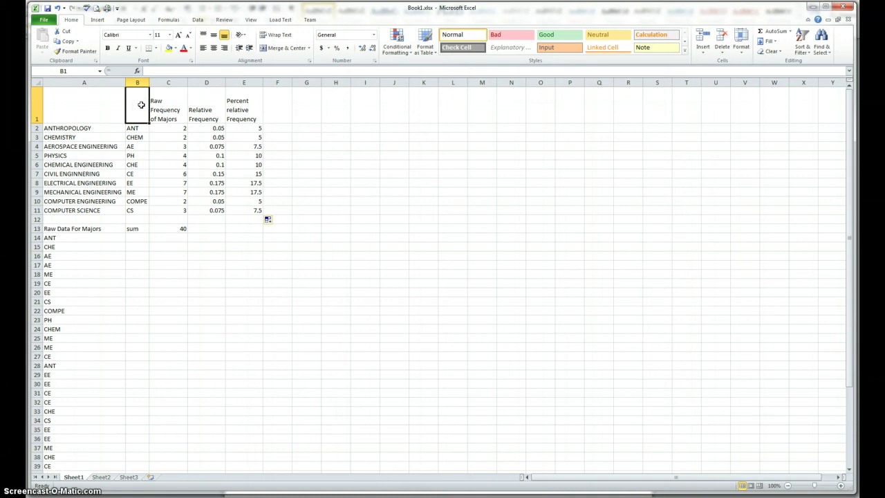
pyautogui.write('ME')
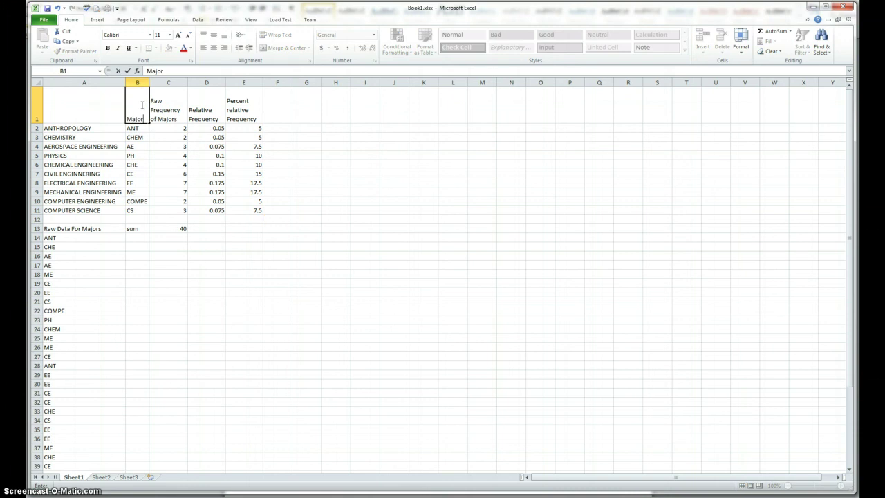
pyautogui.press('Return')
pyautogui.write('Code')
pyautogui.press('Return')
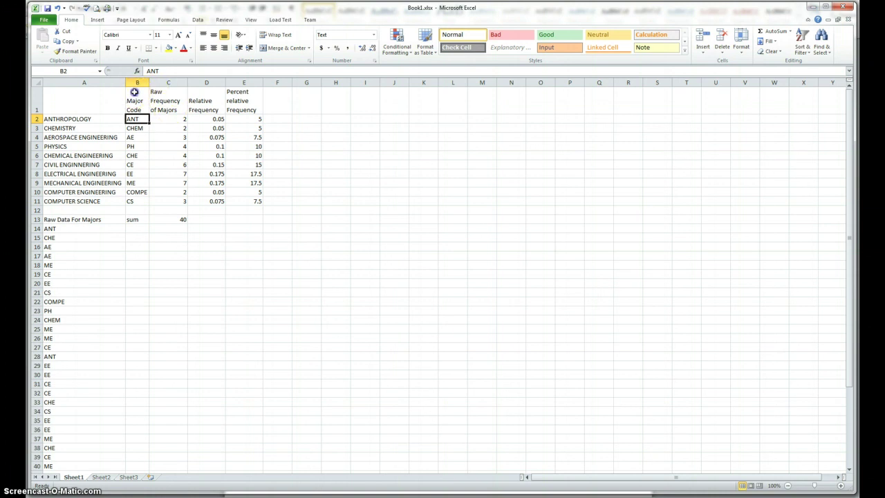
pyautogui.moveTo(131, 102); pyautogui.dragTo(138, 197)
pyautogui.moveTo(254, 91); pyautogui.dragTo(259, 200)
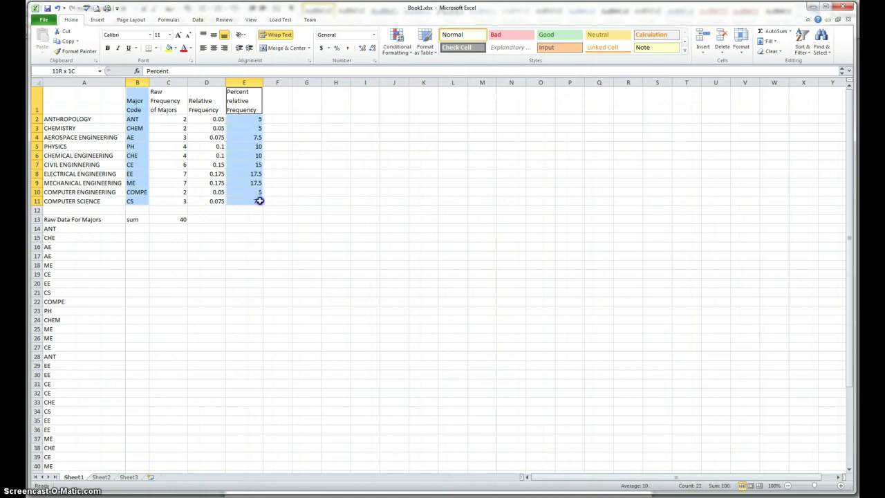
# Insert a 2-D clustered column chart and move it up beside the table.
pyautogui.click(97, 20)
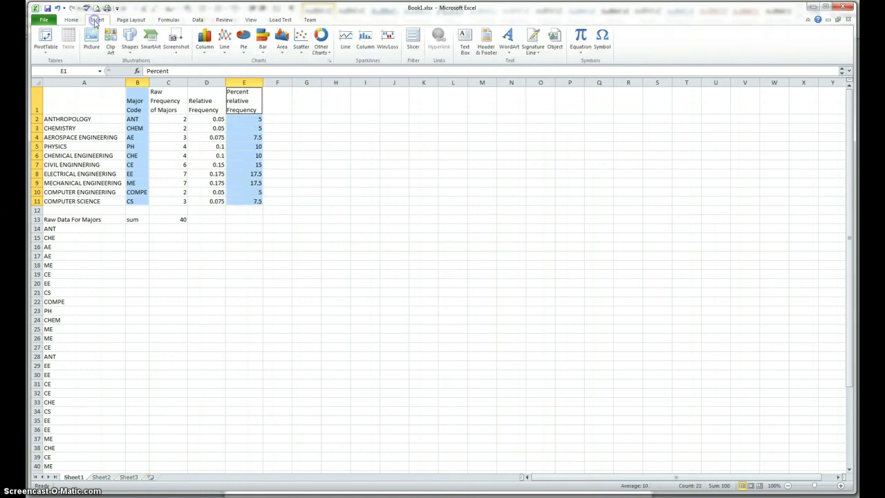
pyautogui.click(204, 40)
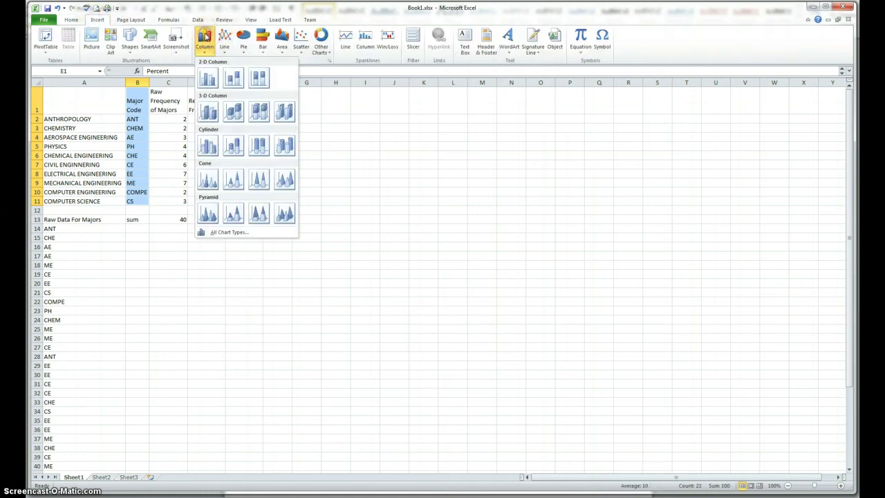
pyautogui.click(209, 77)
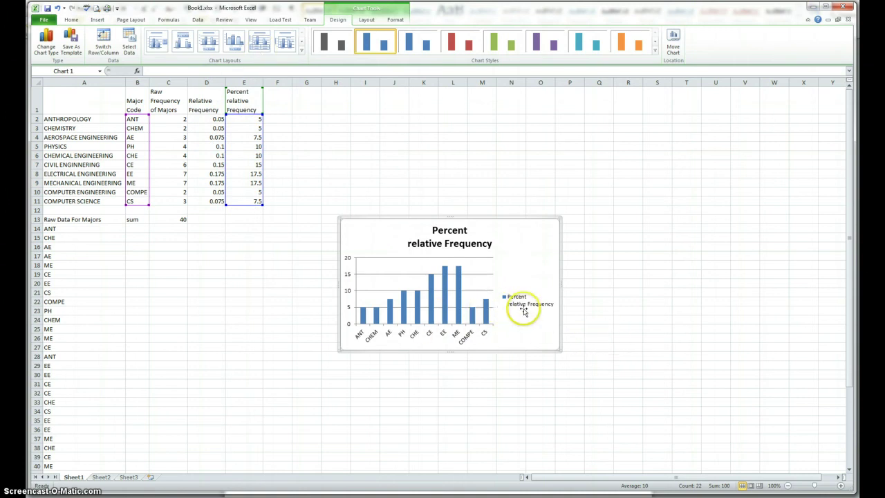
pyautogui.click(627, 293)
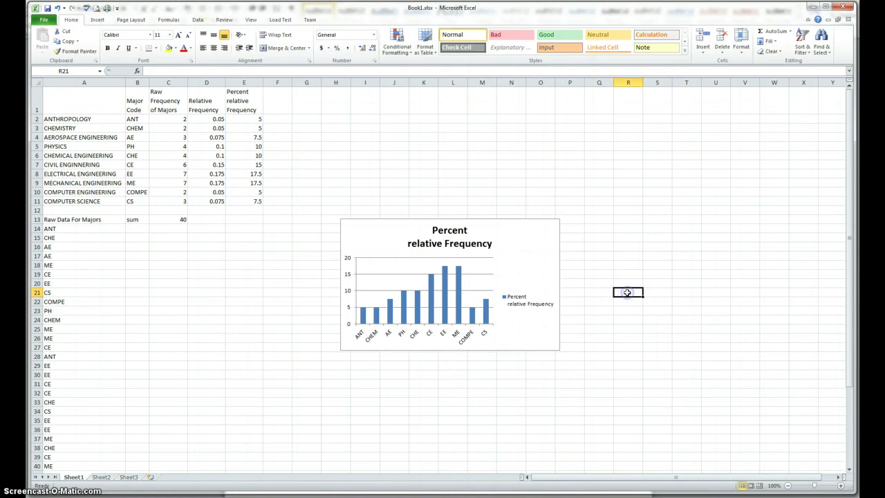
pyautogui.click(483, 235)
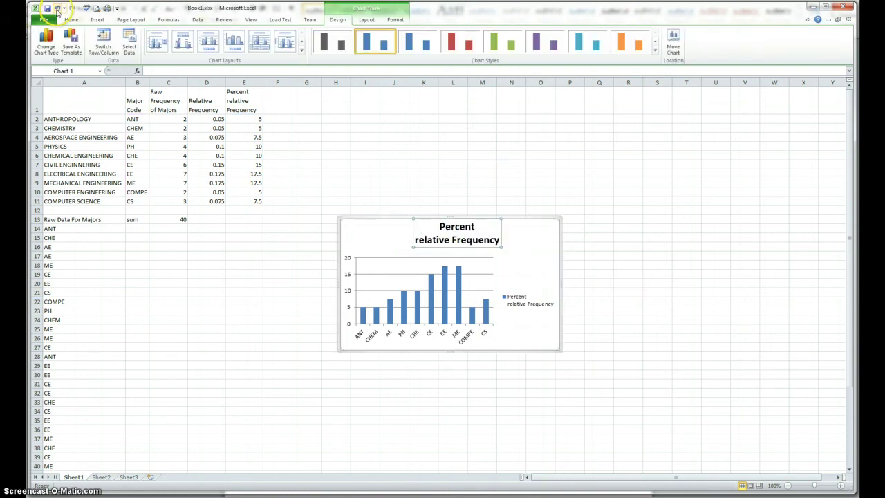
pyautogui.click(529, 270)
pyautogui.moveTo(528, 263); pyautogui.dragTo(514, 150)
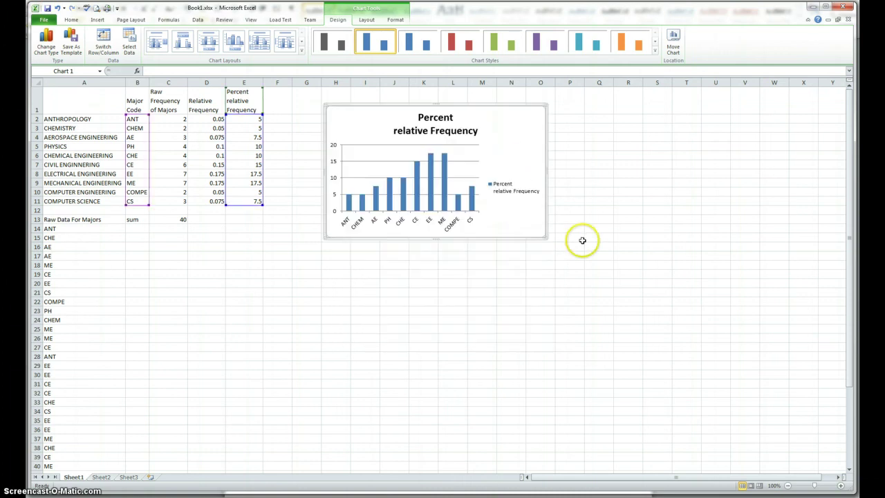
pyautogui.click(512, 319)
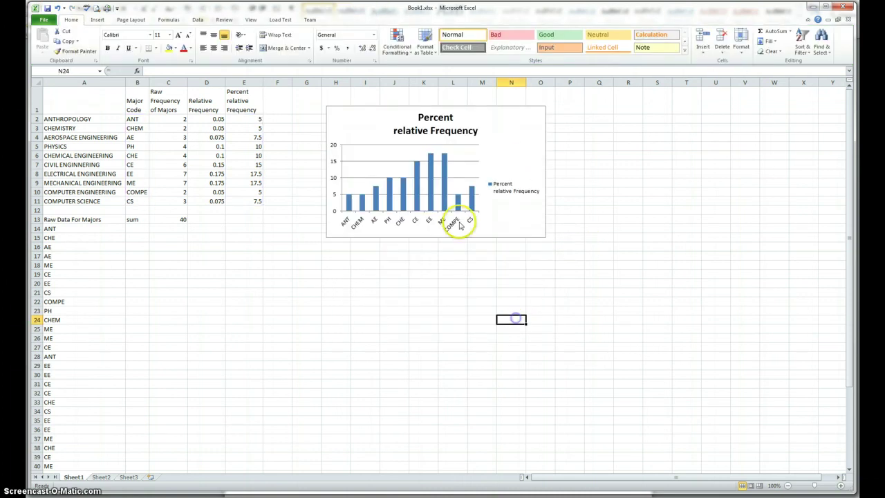
# Add data labels to every bar, showing values from 5 to 17.5.
pyautogui.click(418, 198)
pyautogui.rightClick(418, 198)
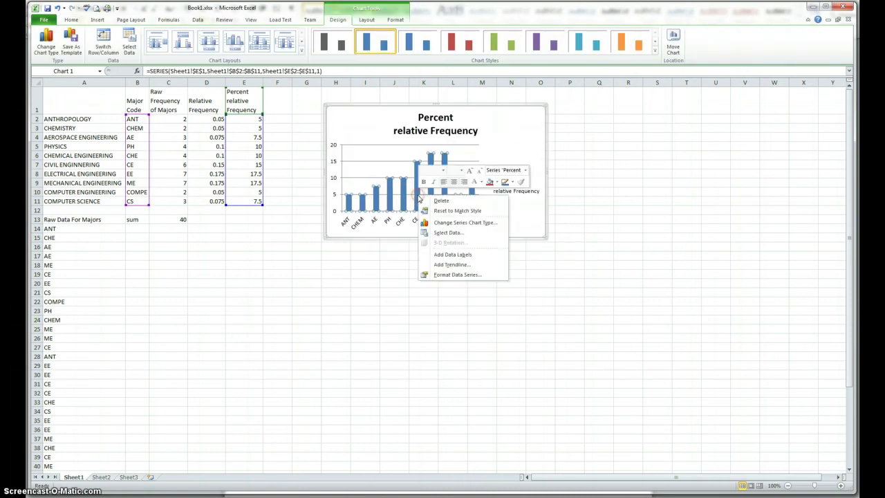
pyautogui.click(453, 254)
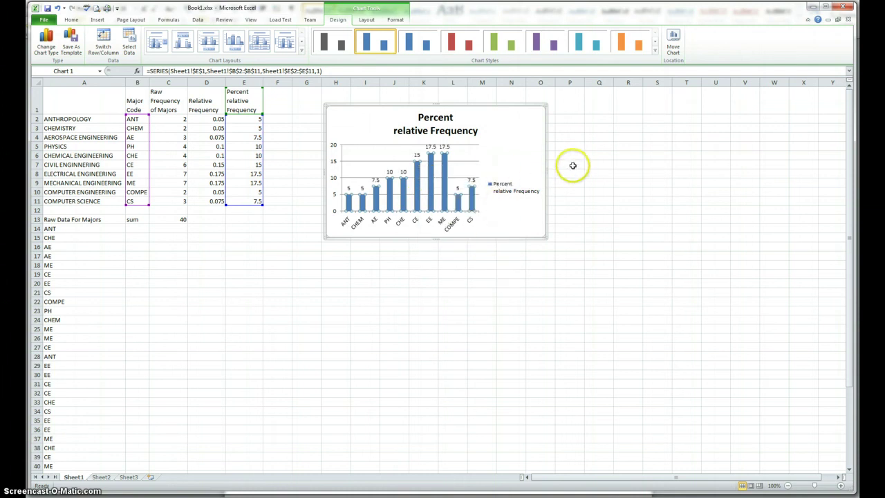
pyautogui.click(532, 141)
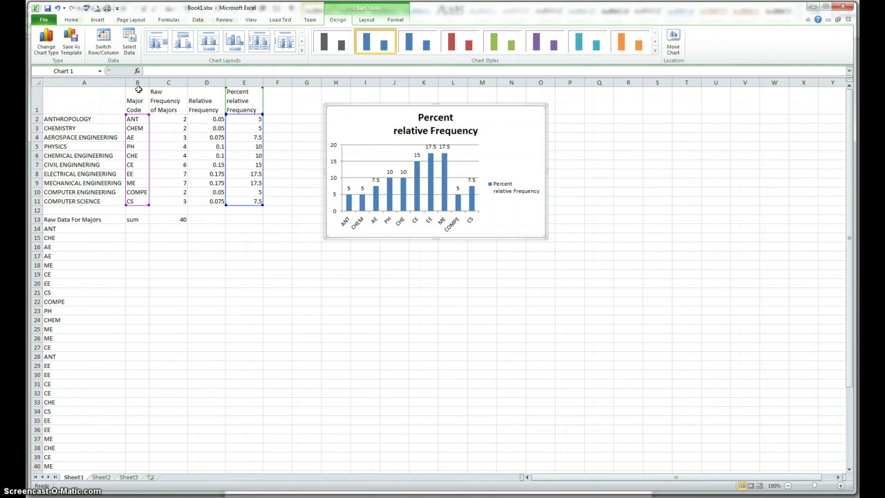
pyautogui.click(97, 20)
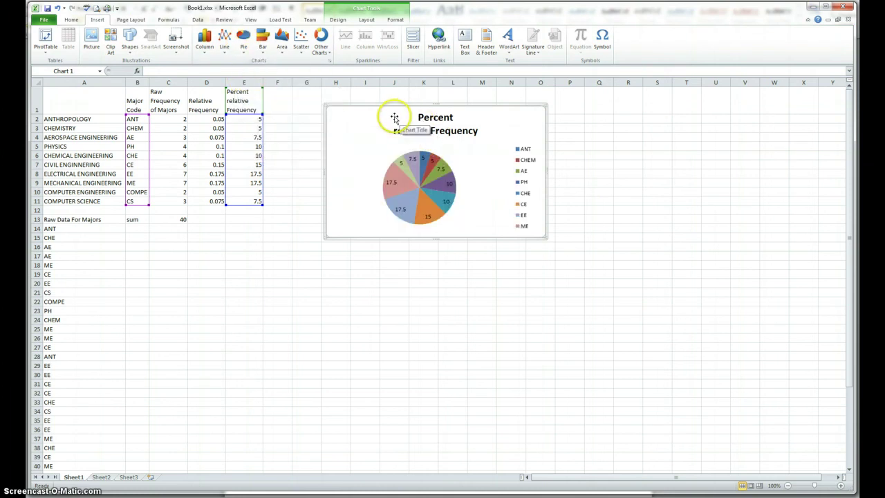
pyautogui.click(394, 114)
pyautogui.moveTo(420, 314); pyautogui.dragTo(419, 314)
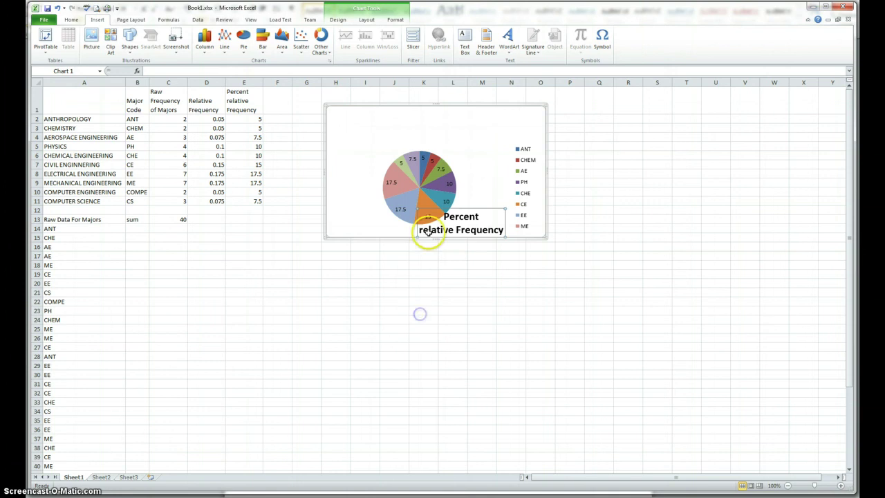
pyautogui.click(58, 7)
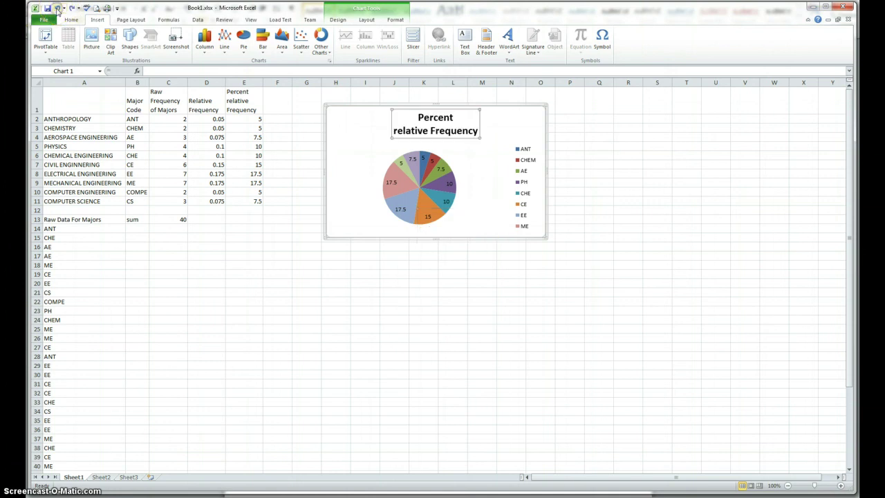
pyautogui.moveTo(346, 116); pyautogui.dragTo(558, 211)
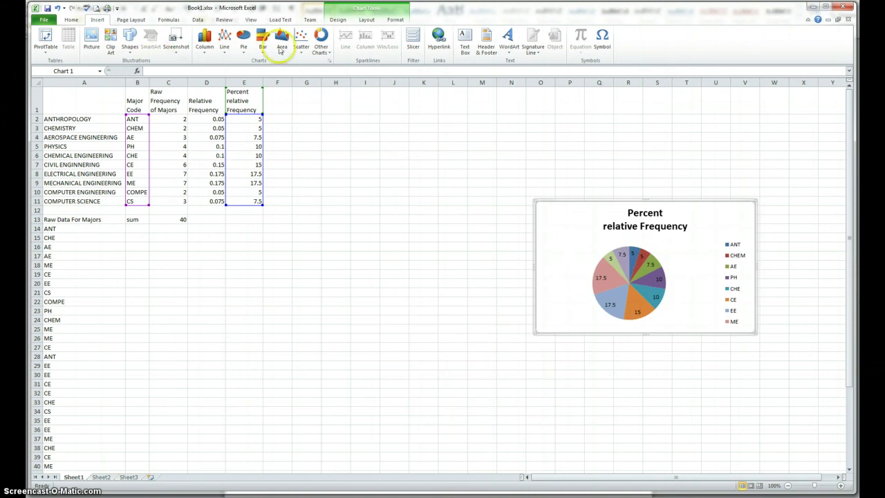
pyautogui.click(60, 8)
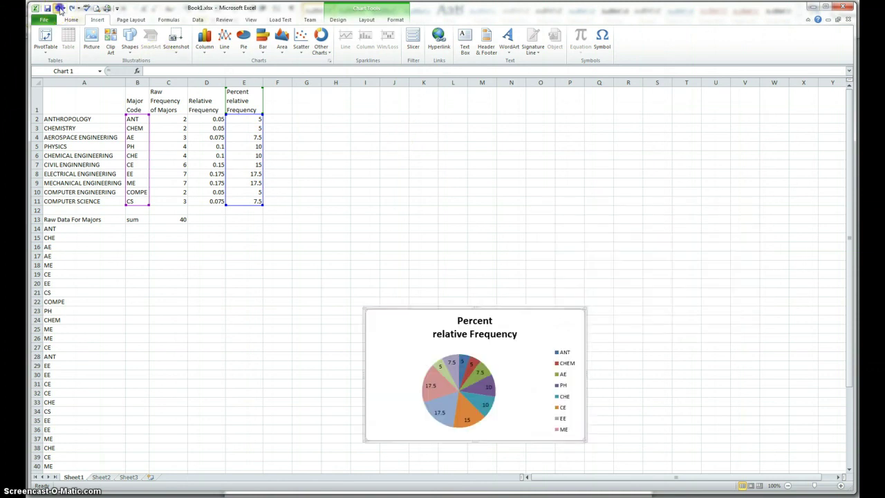
pyautogui.click(60, 9)
pyautogui.click(60, 8)
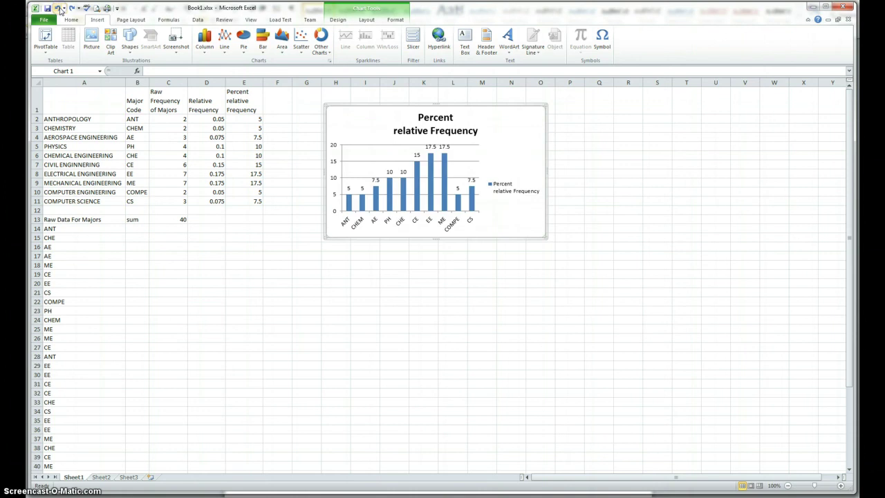
# Select B1:B11 with E1:E11 and insert a 2-D pie chart.
pyautogui.click(333, 401)
pyautogui.click(487, 336)
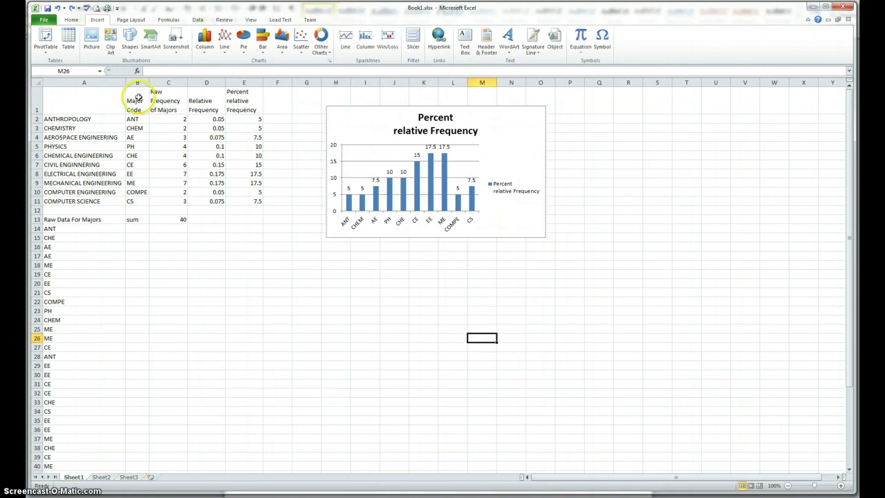
pyautogui.moveTo(138, 93); pyautogui.dragTo(135, 189)
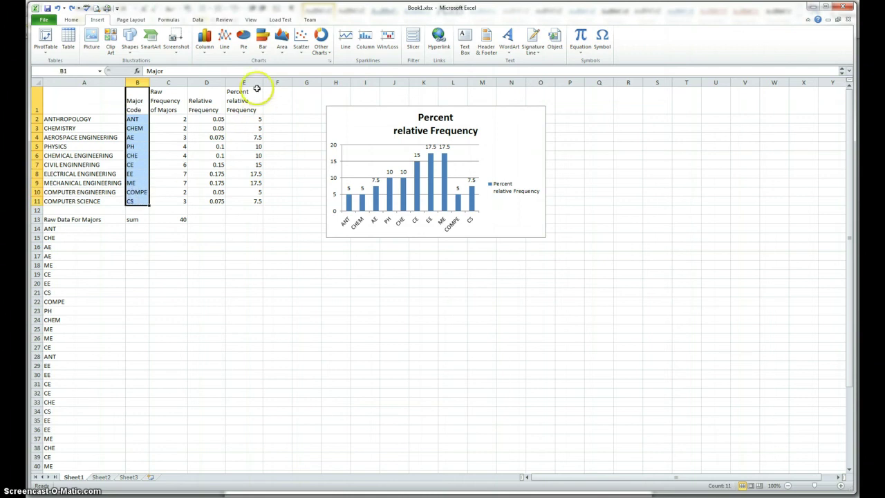
pyautogui.moveTo(254, 96); pyautogui.dragTo(256, 200)
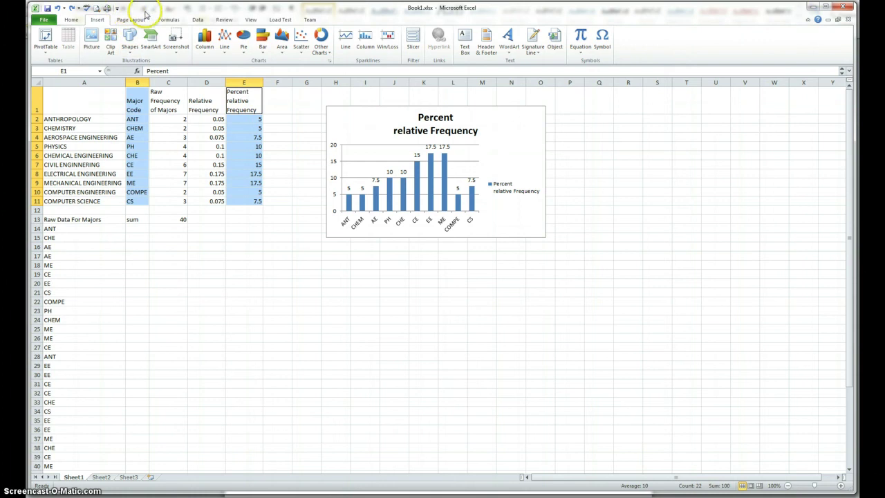
pyautogui.click(244, 41)
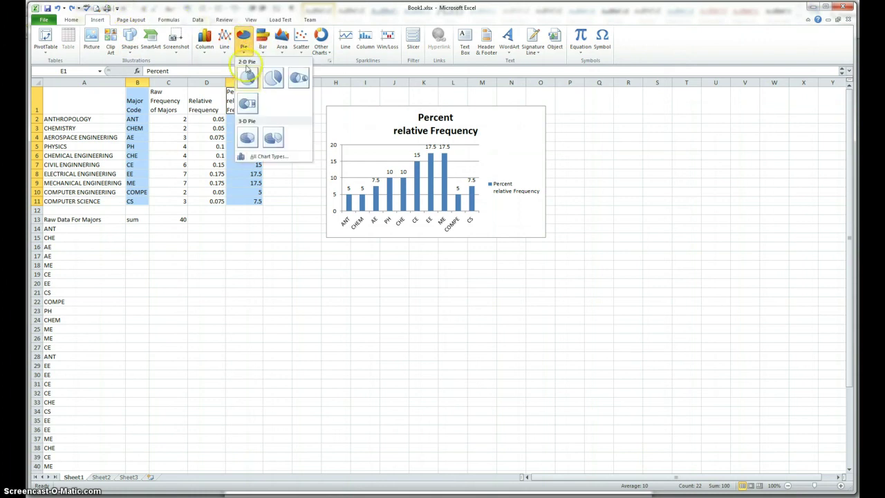
pyautogui.click(247, 72)
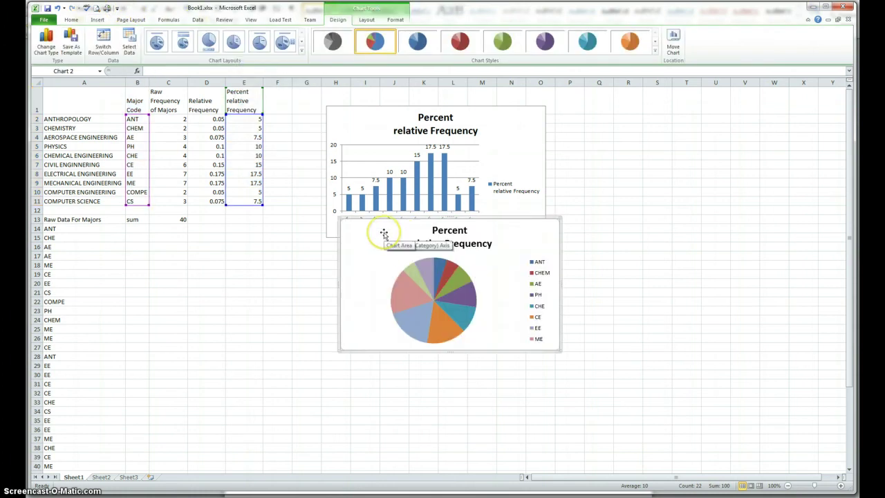
# Move the pie below the column chart and add data labels to its slices.
pyautogui.moveTo(384, 233); pyautogui.dragTo(377, 334)
pyautogui.click(421, 393)
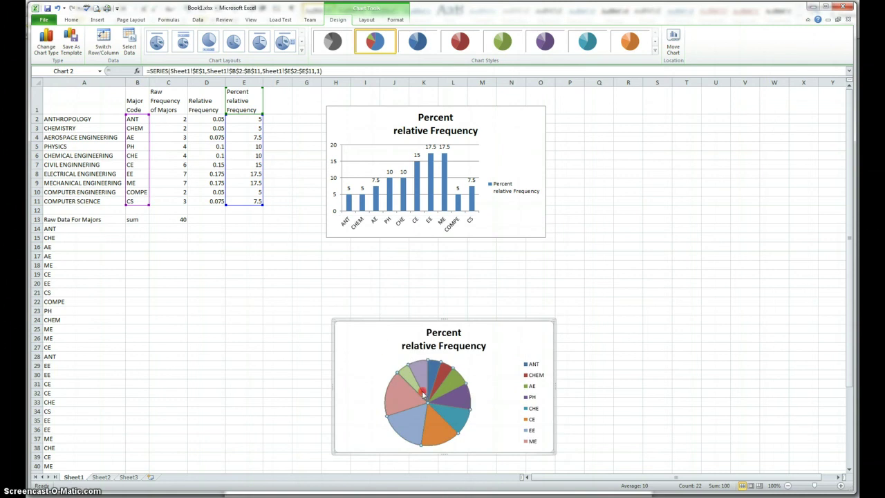
pyautogui.rightClick(424, 394)
pyautogui.click(458, 451)
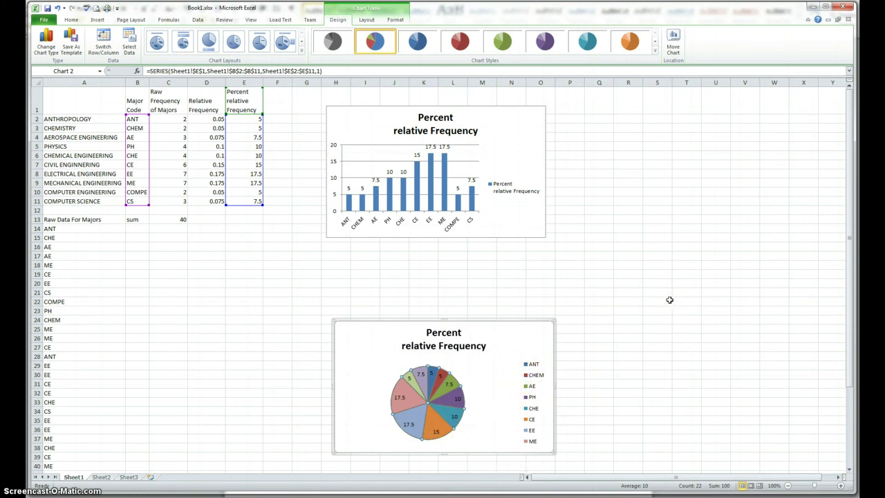
pyautogui.click(670, 299)
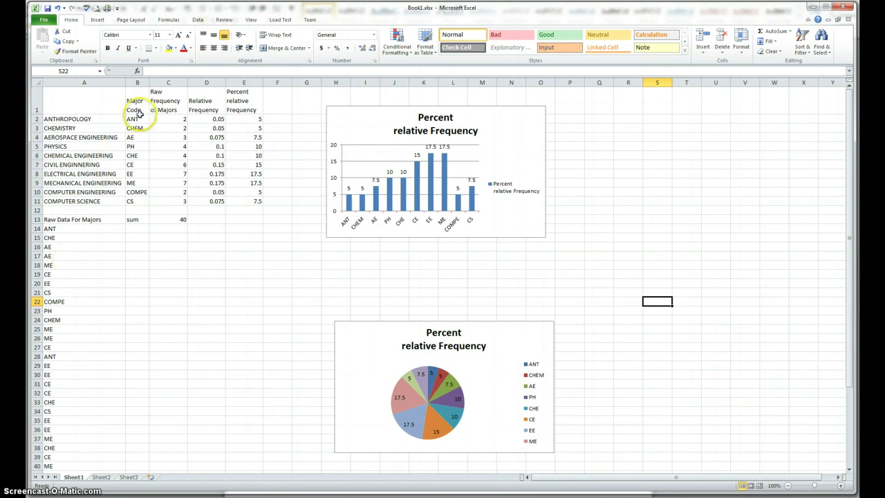
pyautogui.click(176, 122)
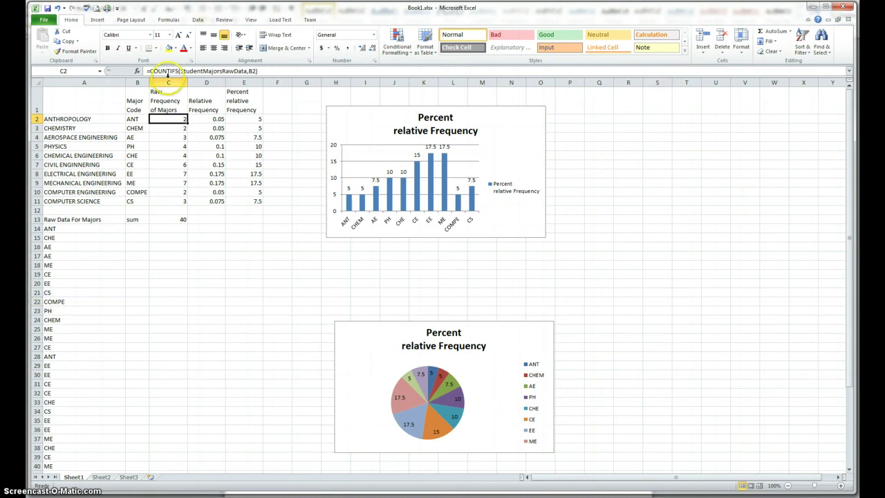
pyautogui.click(212, 120)
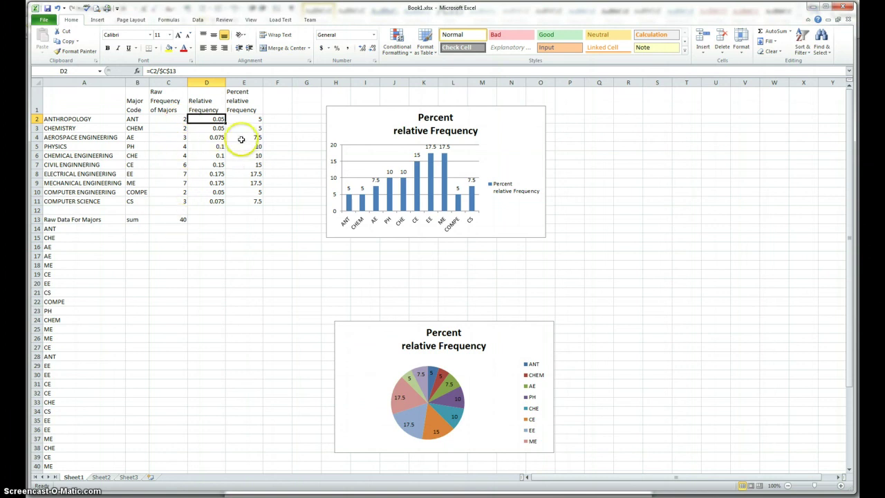
pyautogui.click(246, 116)
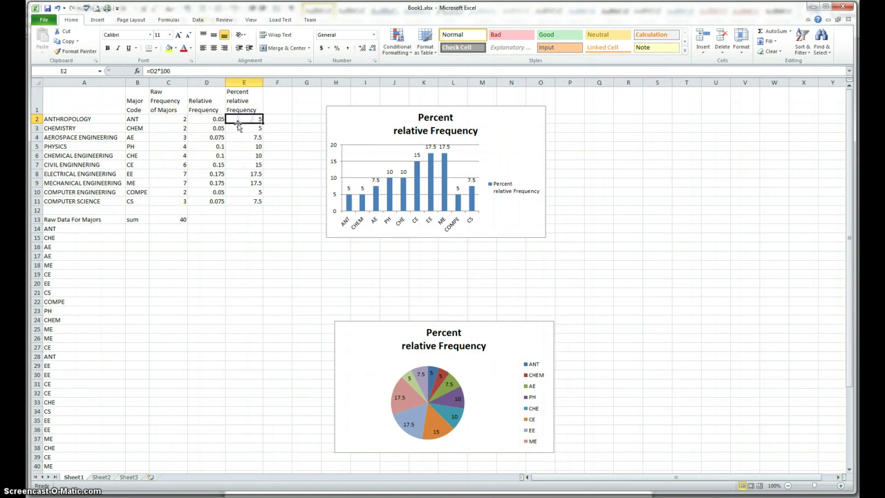